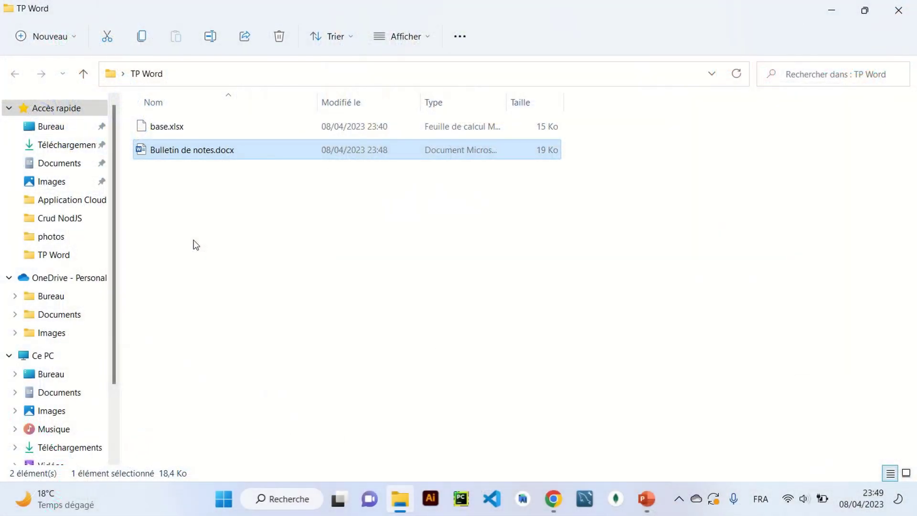
Open base.xlsx in Excel and review the Français, Arabe, Anglais, M01, M02 and Moyenne columns.
{"action": "double_click", "coordinate": [180, 127]}
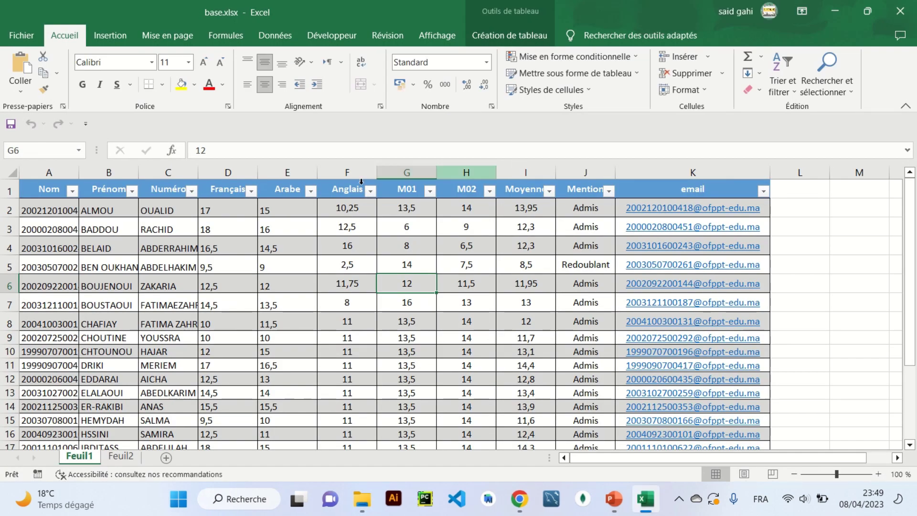
{"action": "left_click", "coordinate": [240, 168]}
{"action": "left_click", "coordinate": [287, 168]}
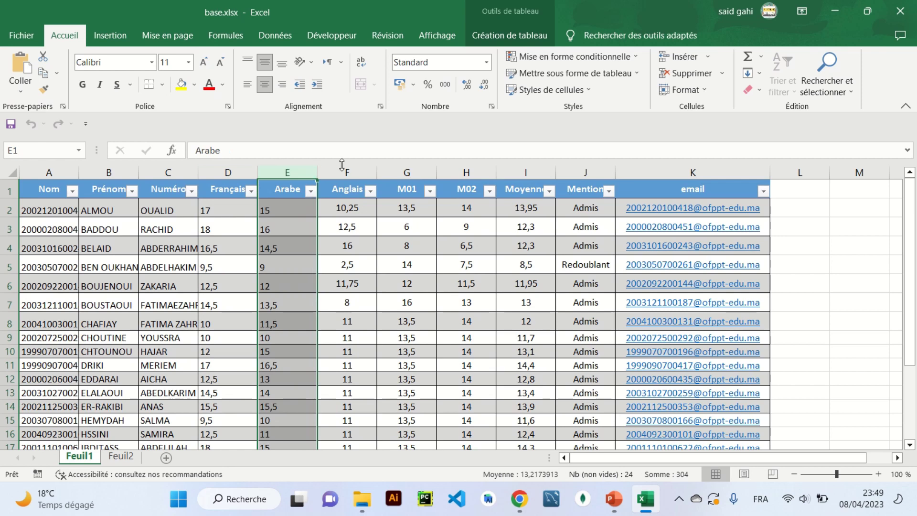
{"action": "left_click", "coordinate": [341, 167]}
{"action": "left_click", "coordinate": [395, 170]}
{"action": "left_click", "coordinate": [466, 170]}
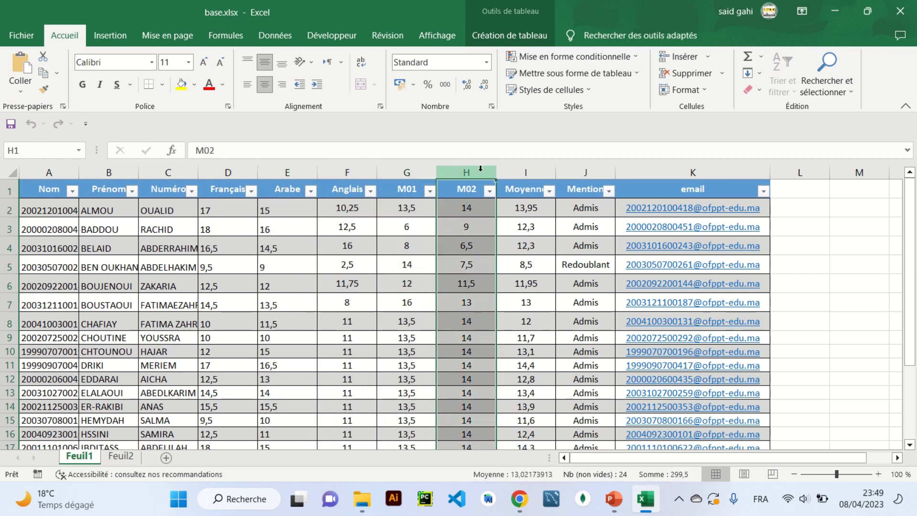
{"action": "left_click", "coordinate": [526, 170]}
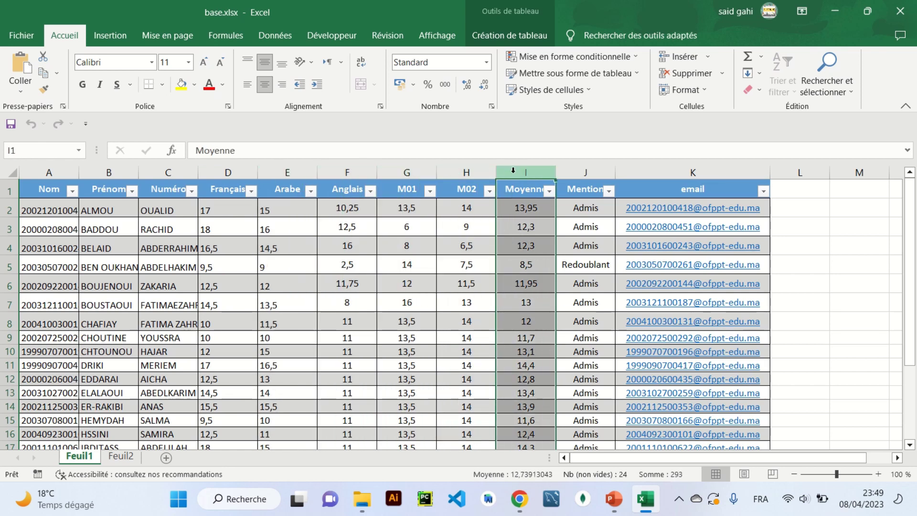
Close Excel and open Bulletin de notes.docx from the TP Word folder in Word.
{"action": "left_click", "coordinate": [900, 11]}
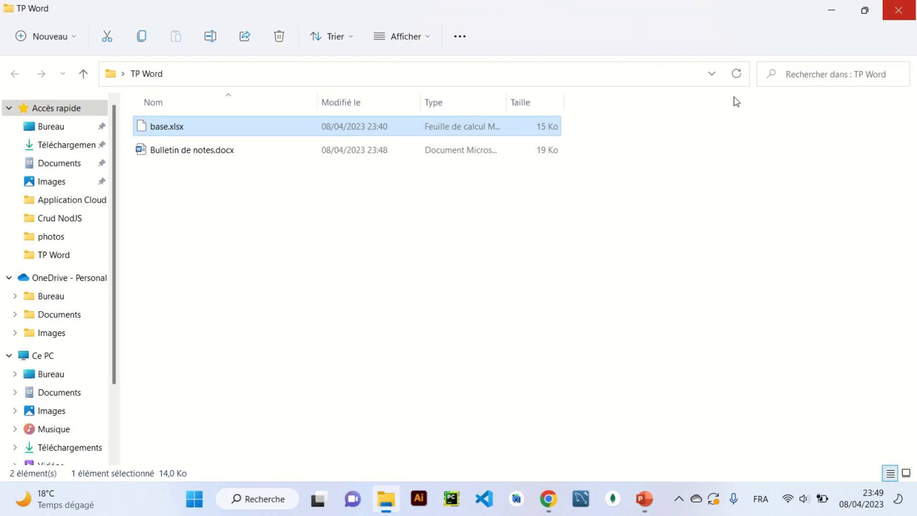
{"action": "double_click", "coordinate": [247, 150]}
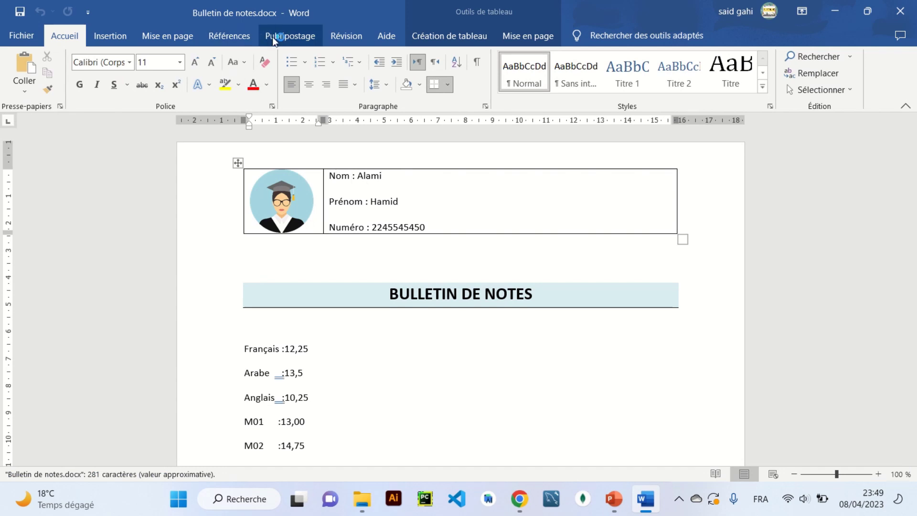
Run the step-by-step mail merge wizard with Lettres and the current document, reaching recipient selection.
{"action": "left_click", "coordinate": [291, 37]}
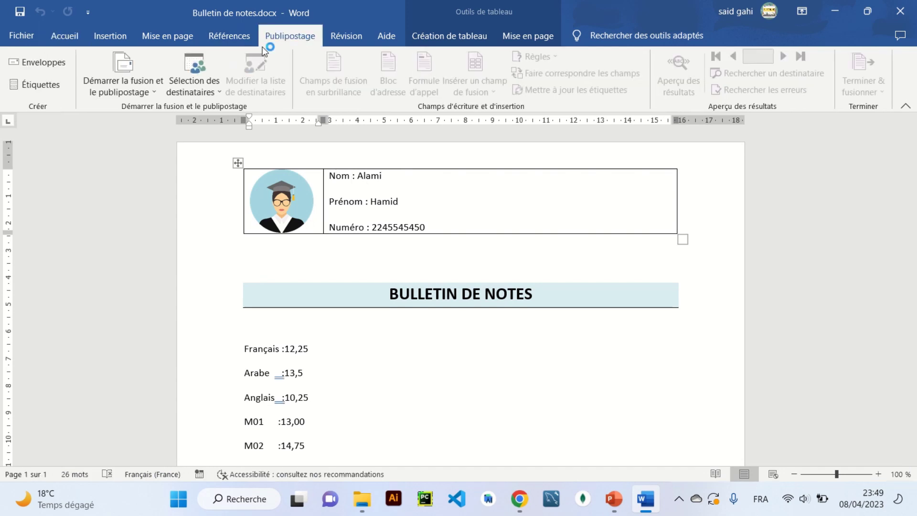
{"action": "left_click", "coordinate": [145, 95]}
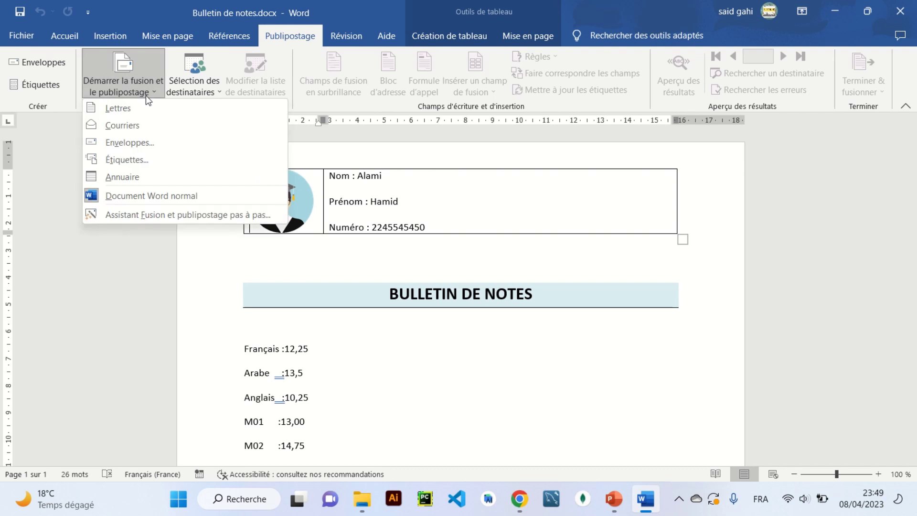
{"action": "left_click", "coordinate": [138, 215]}
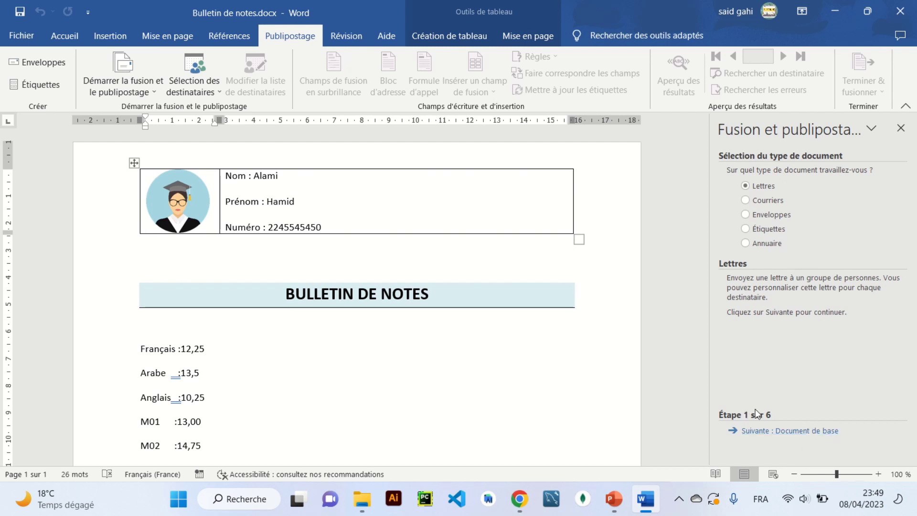
{"action": "left_click", "coordinate": [807, 431]}
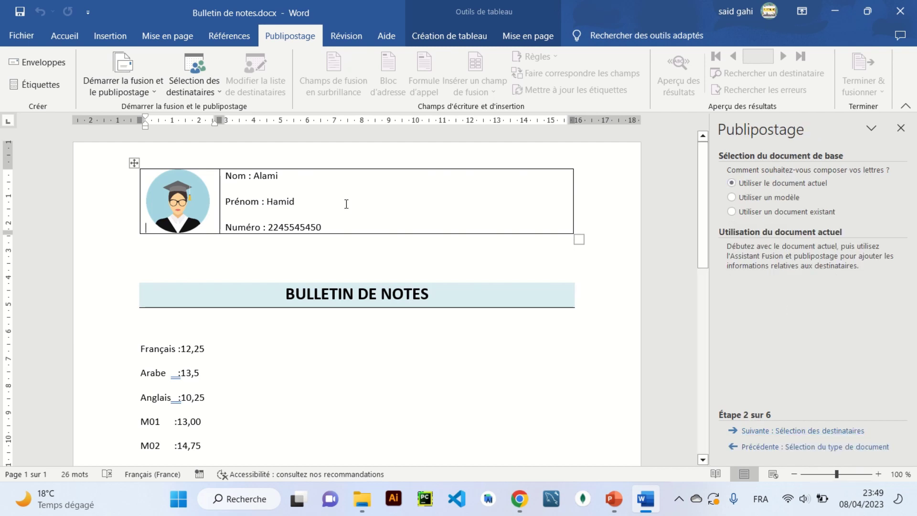
{"action": "left_click", "coordinate": [800, 432]}
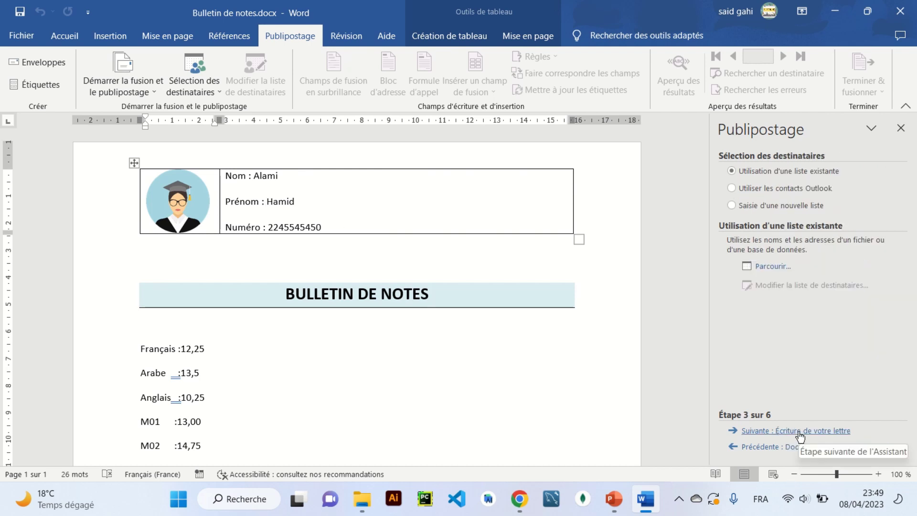
Attach the Feuil1$ sheet of Bureau > TP Word > base.xlsx as the recipient list.
{"action": "left_click", "coordinate": [774, 267]}
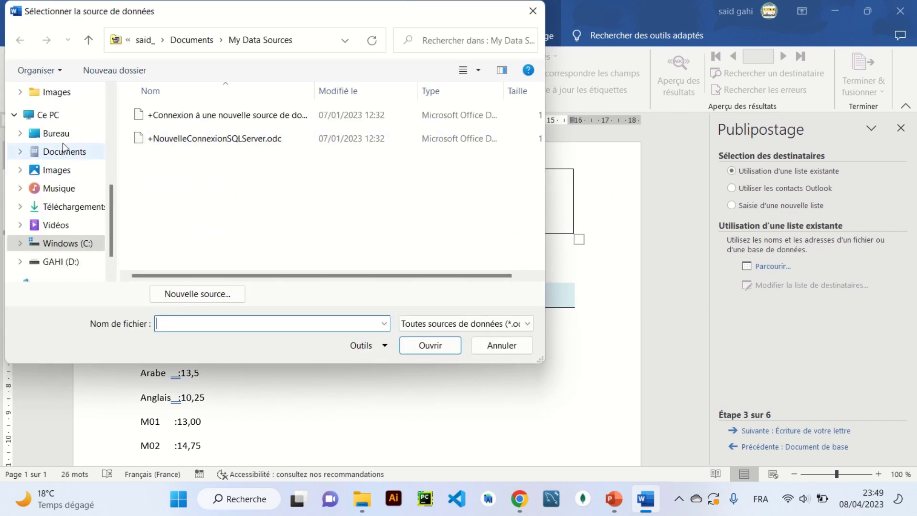
{"action": "left_click", "coordinate": [65, 143]}
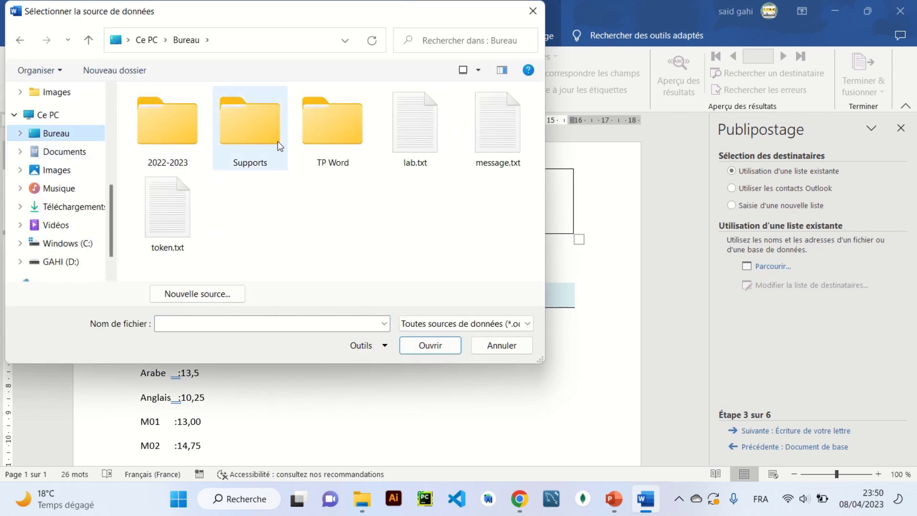
{"action": "double_click", "coordinate": [327, 136]}
{"action": "left_click", "coordinate": [167, 115]}
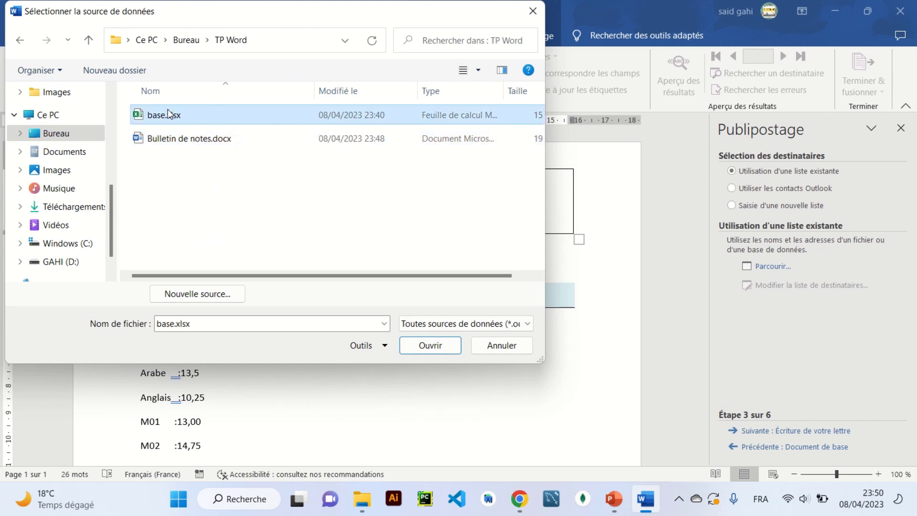
{"action": "left_click", "coordinate": [437, 340]}
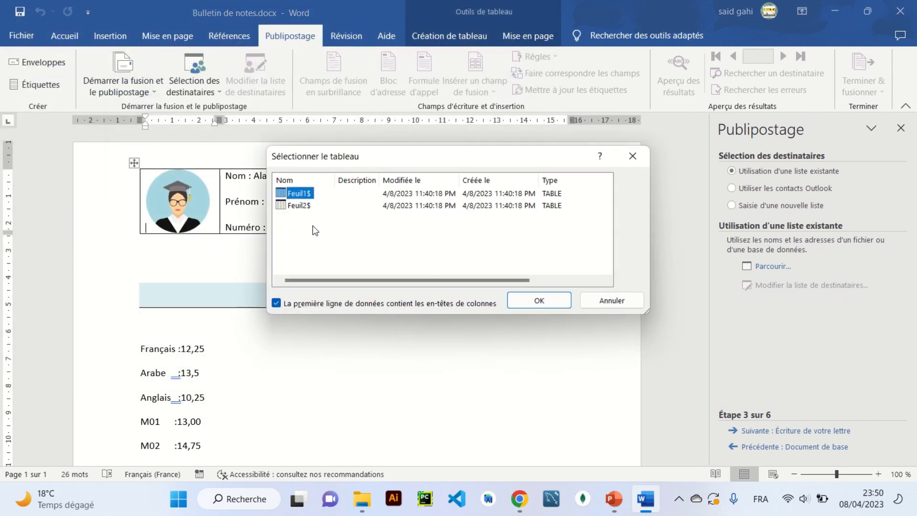
{"action": "left_click", "coordinate": [306, 208]}
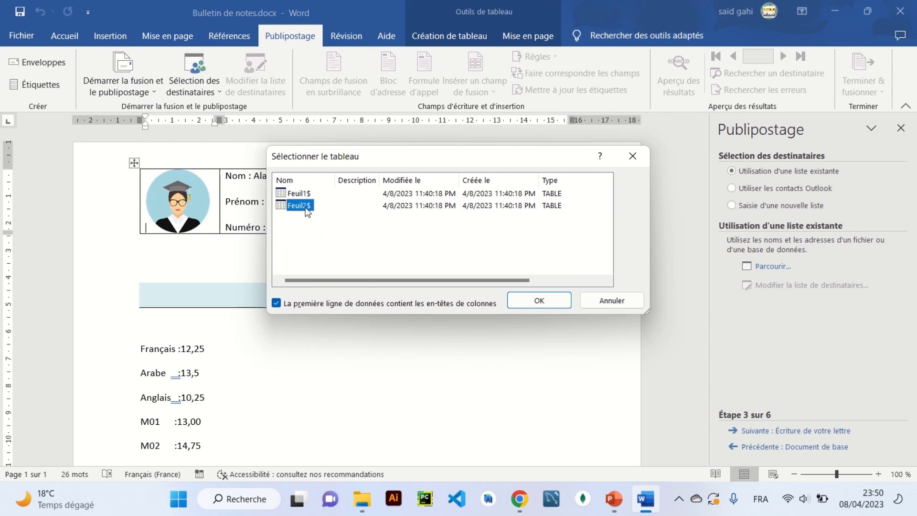
{"action": "left_click", "coordinate": [525, 300]}
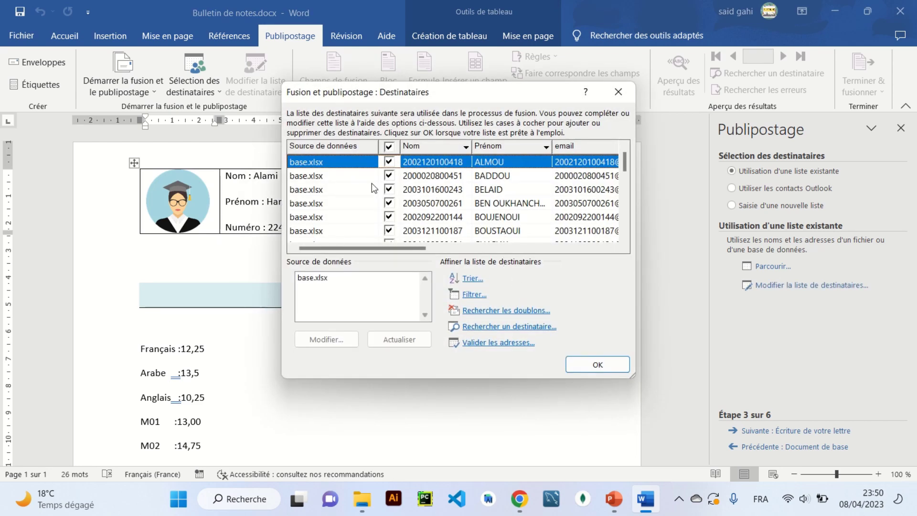
Keep every student checked, skip filtering, confirm no duplicates exist, and accept the recipient list.
{"action": "left_click", "coordinate": [389, 175]}
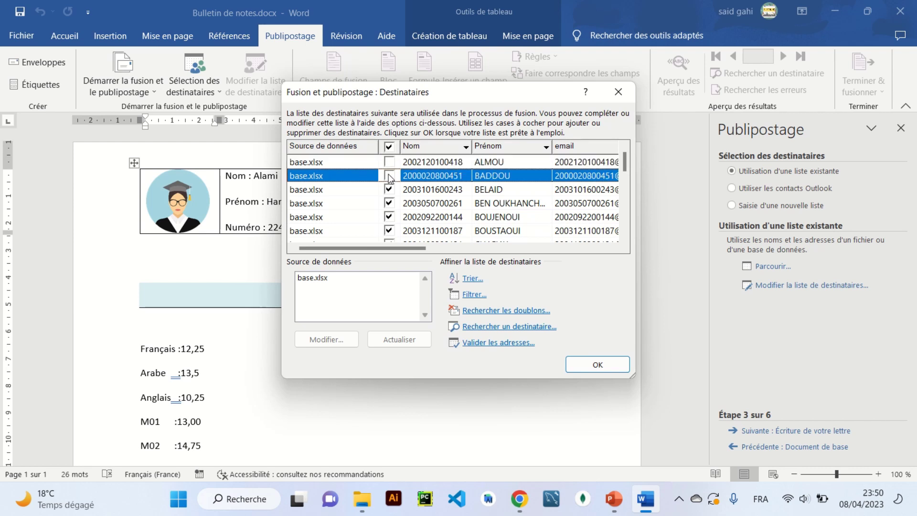
{"action": "left_click", "coordinate": [389, 162]}
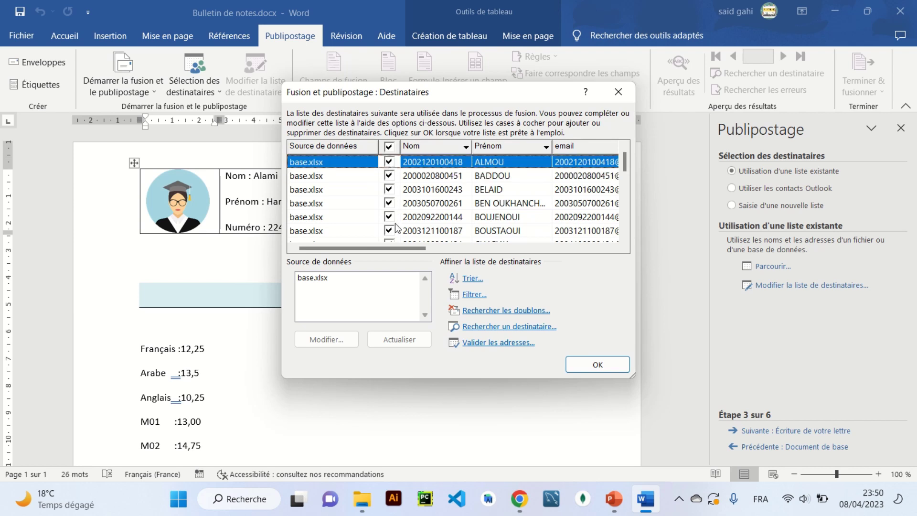
{"action": "left_click", "coordinate": [475, 294]}
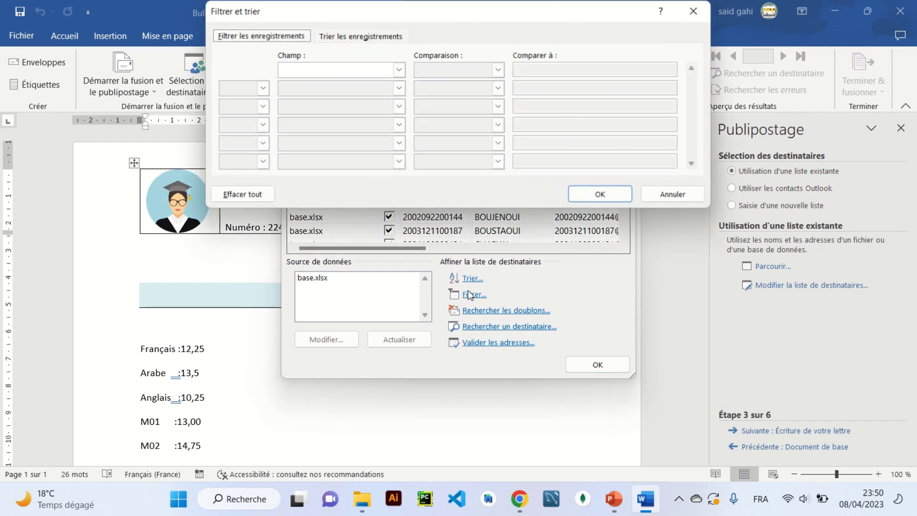
{"action": "left_click", "coordinate": [399, 69]}
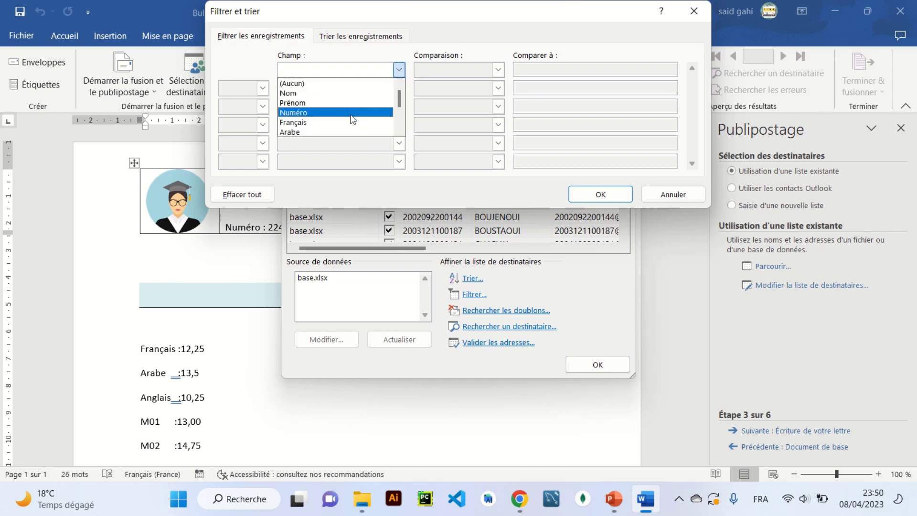
{"action": "left_click", "coordinate": [674, 195]}
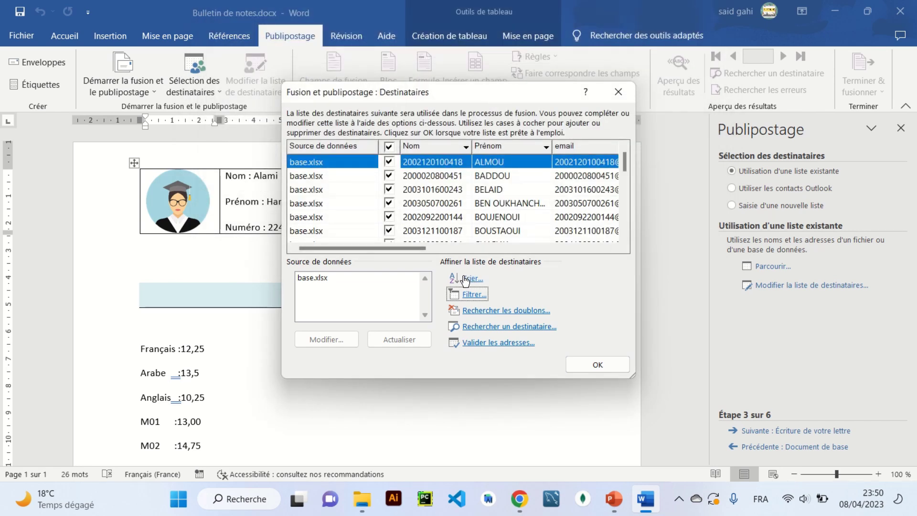
{"action": "left_click", "coordinate": [484, 311]}
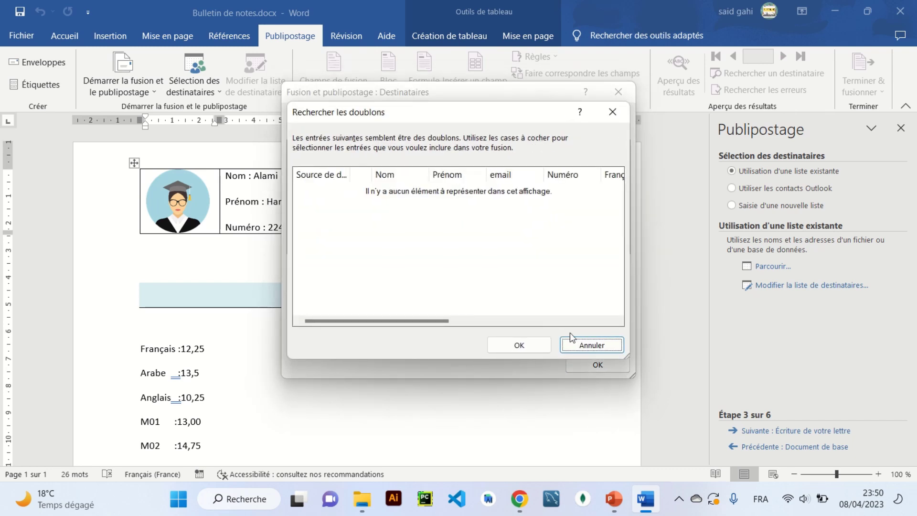
{"action": "left_click", "coordinate": [530, 346]}
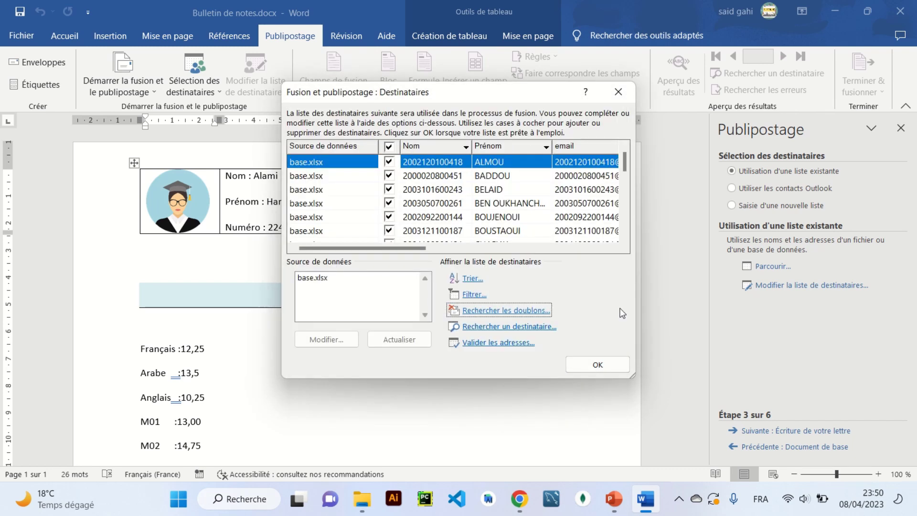
{"action": "left_click", "coordinate": [604, 363]}
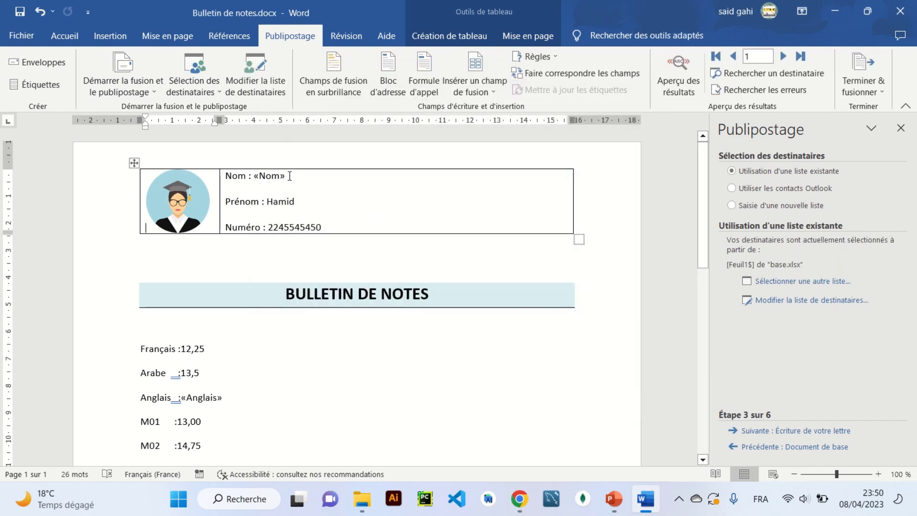
Replace the sample name, first name and number with the Nom, Prénom and Numéro merge fields.
{"action": "left_click", "coordinate": [262, 178]}
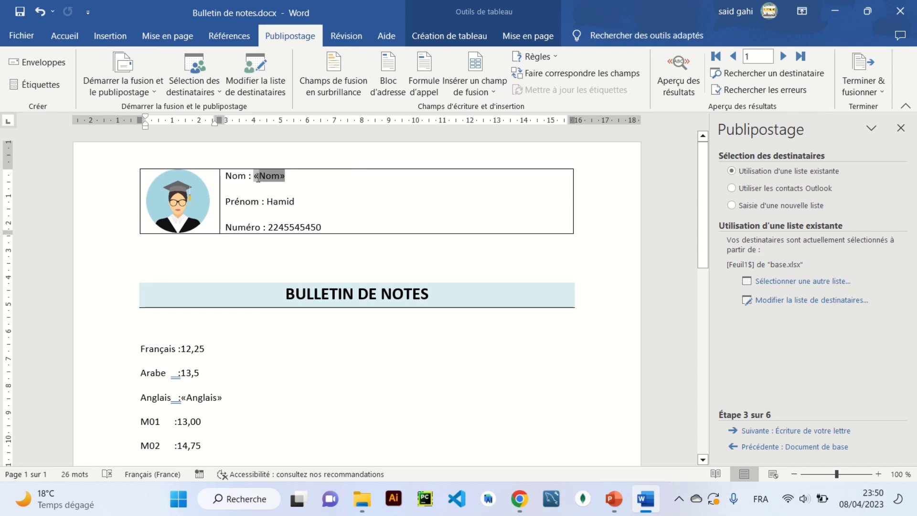
{"action": "double_click", "coordinate": [256, 178]}
{"action": "left_click", "coordinate": [485, 85]}
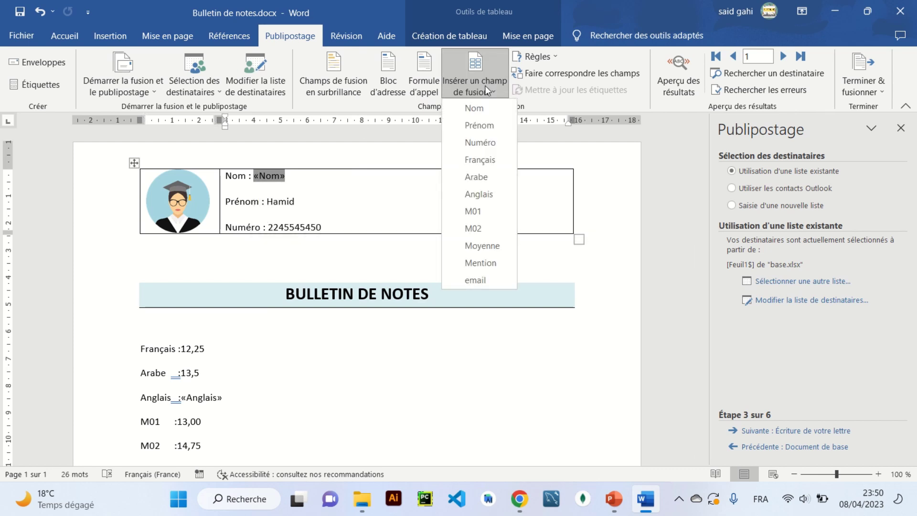
{"action": "left_click", "coordinate": [483, 113]}
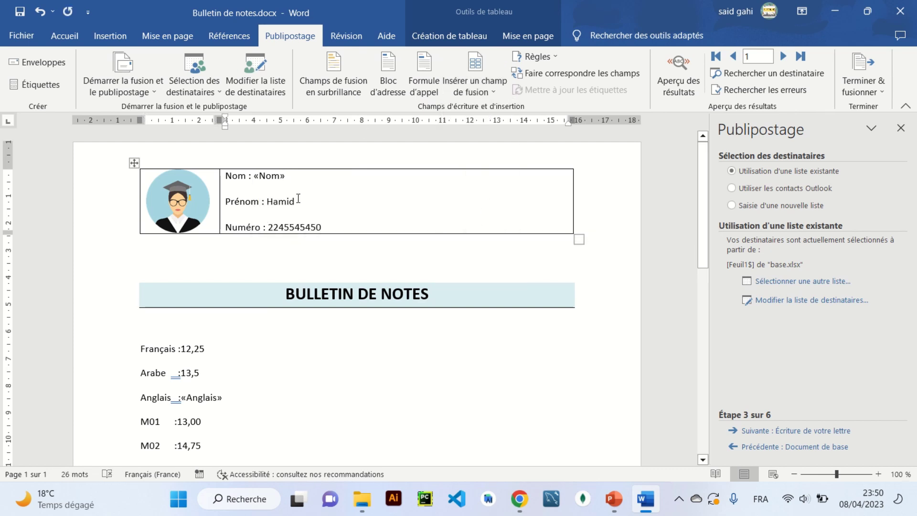
{"action": "left_click_drag", "start_coordinate": [298, 199], "coordinate": [271, 200]}
{"action": "left_click", "coordinate": [479, 90]}
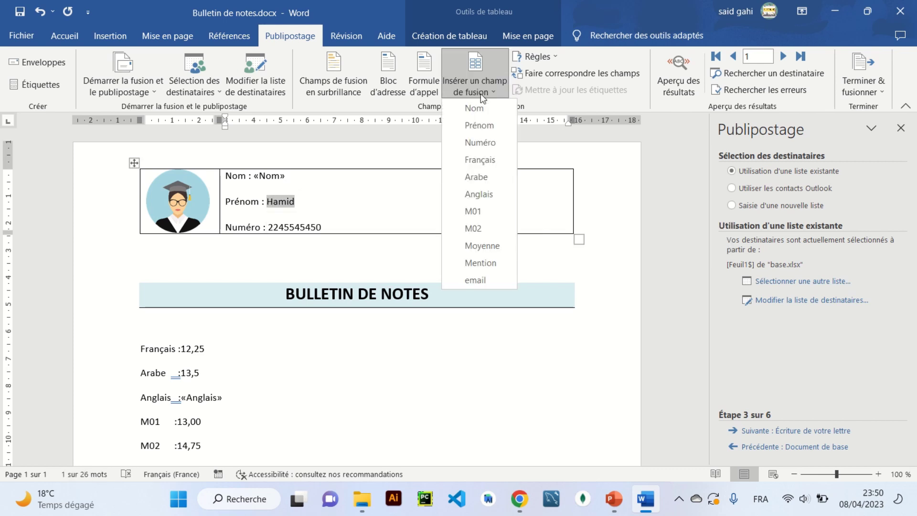
{"action": "left_click", "coordinate": [477, 126]}
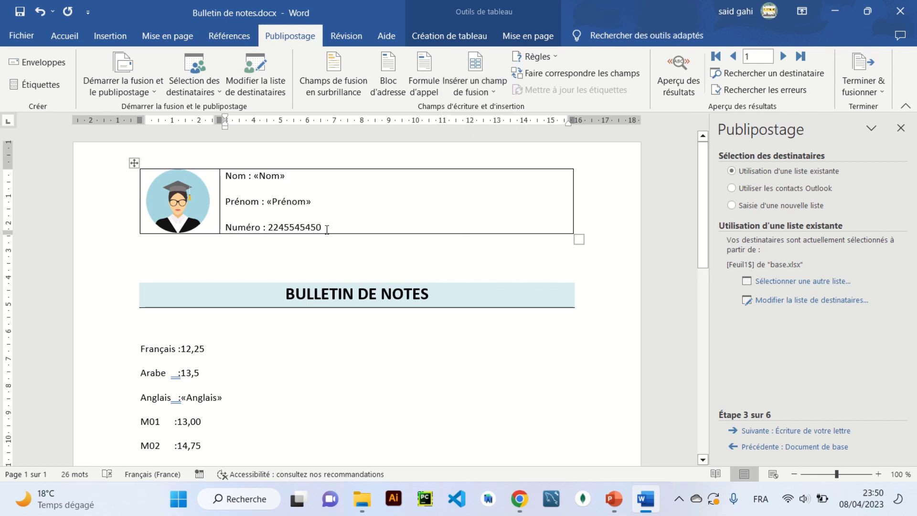
{"action": "left_click_drag", "start_coordinate": [327, 227], "coordinate": [297, 231]}
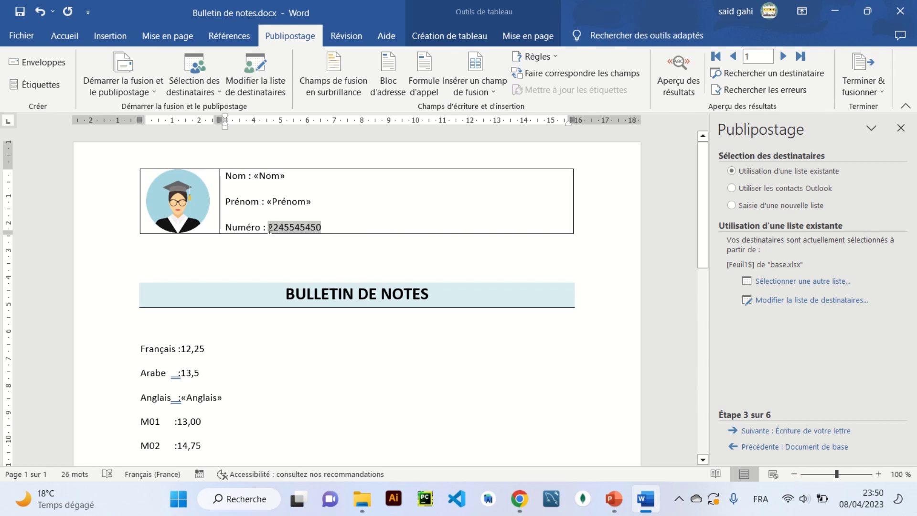
{"action": "left_click", "coordinate": [483, 91]}
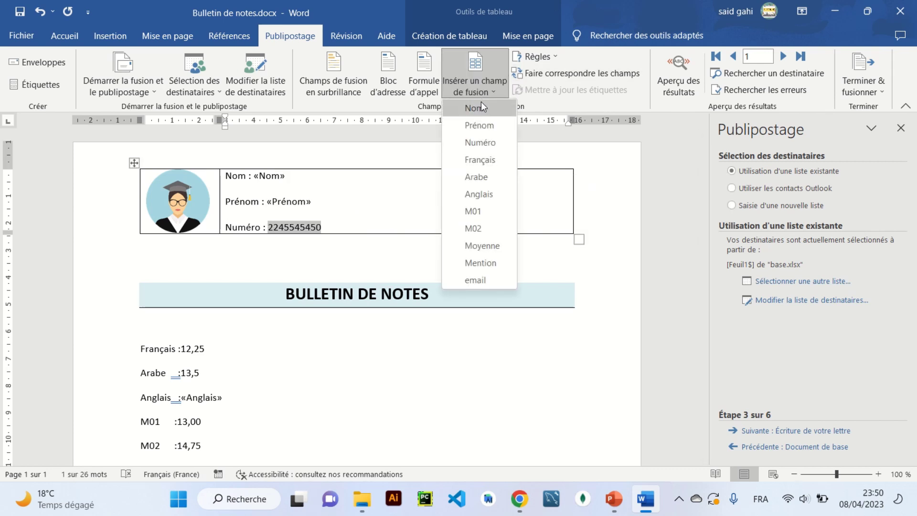
{"action": "left_click", "coordinate": [480, 142]}
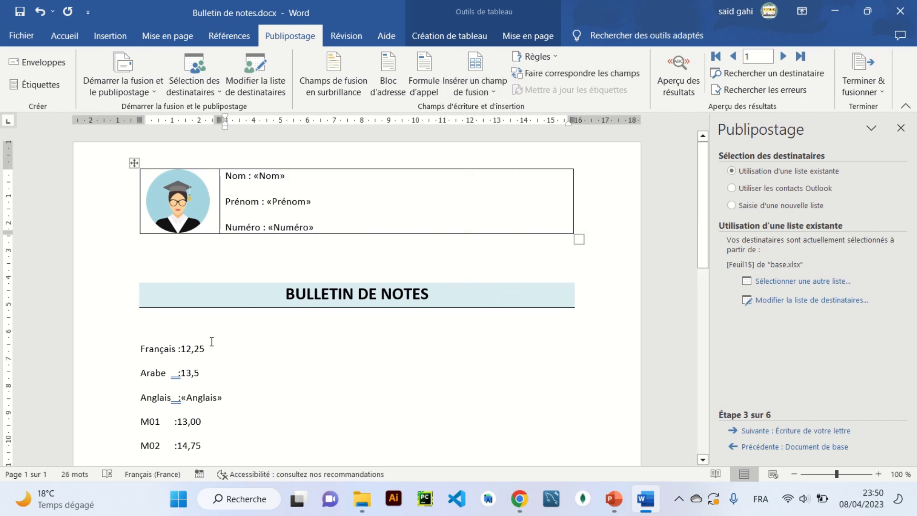
Replace the grades 12,25, 13,5, 13,00, 14,75 and Anglais with Français, Arabe, Anglais, M01, M02 fields.
{"action": "left_click_drag", "start_coordinate": [209, 347], "coordinate": [188, 348]}
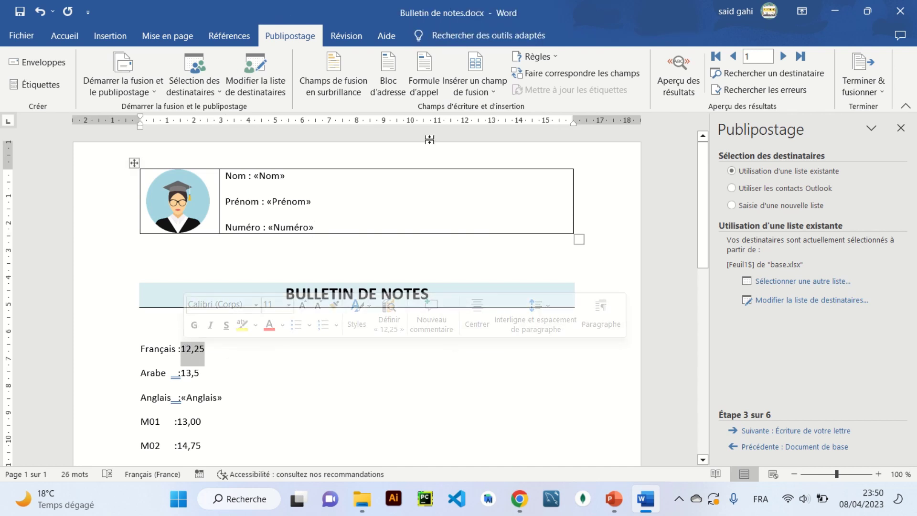
{"action": "left_click", "coordinate": [470, 97]}
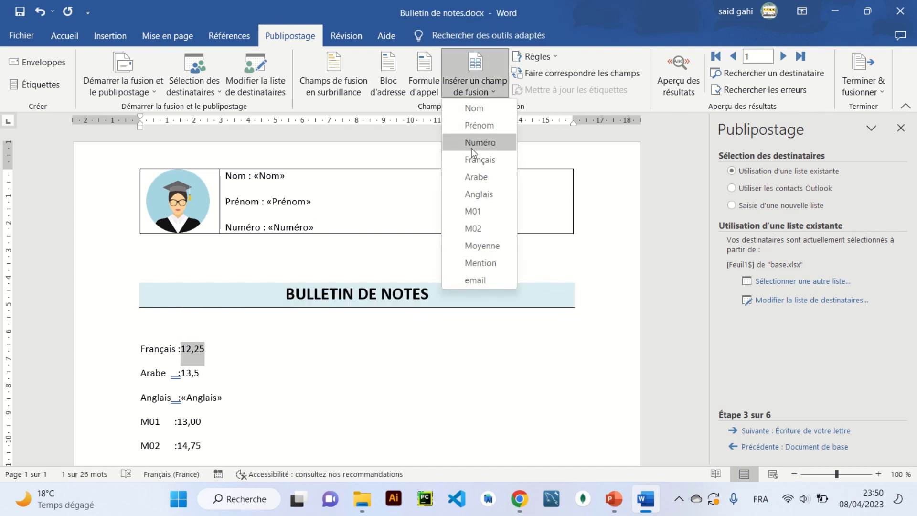
{"action": "left_click", "coordinate": [479, 160]}
{"action": "left_click_drag", "start_coordinate": [208, 373], "coordinate": [185, 374]}
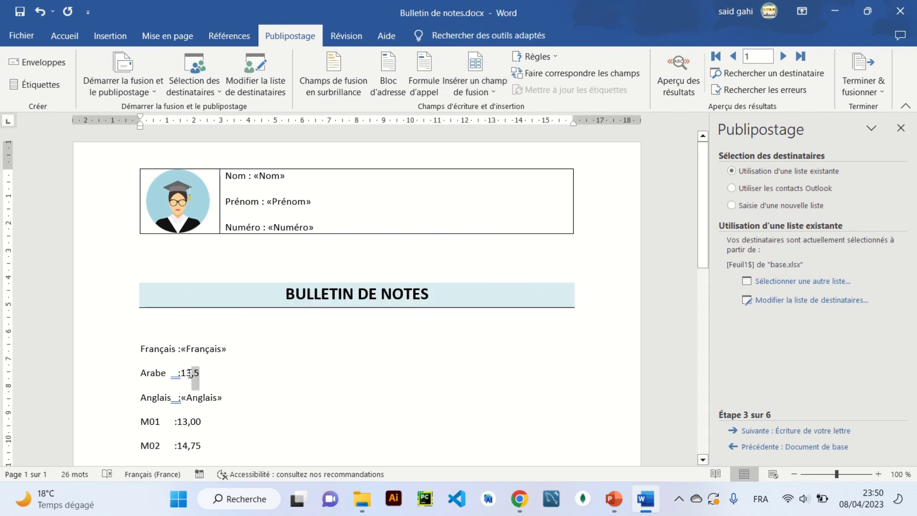
{"action": "left_click", "coordinate": [489, 91]}
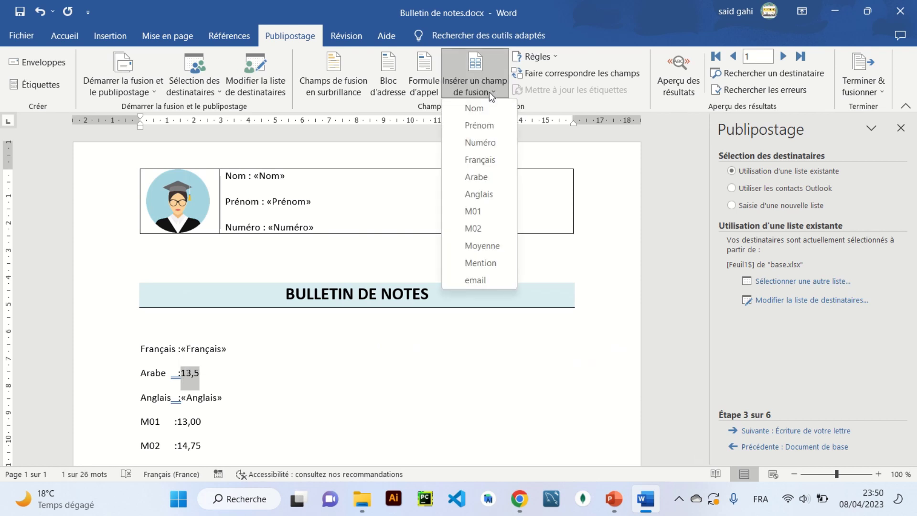
{"action": "left_click", "coordinate": [485, 176]}
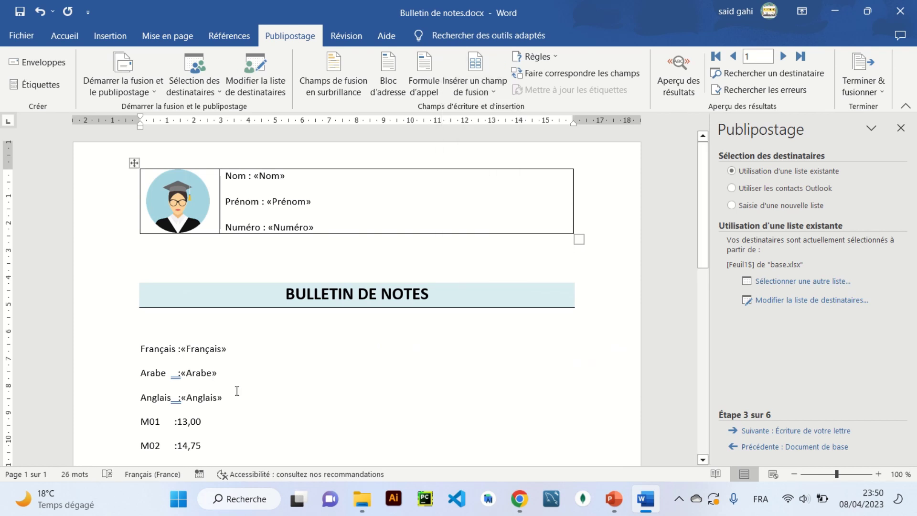
{"action": "left_click_drag", "start_coordinate": [230, 397], "coordinate": [192, 401]}
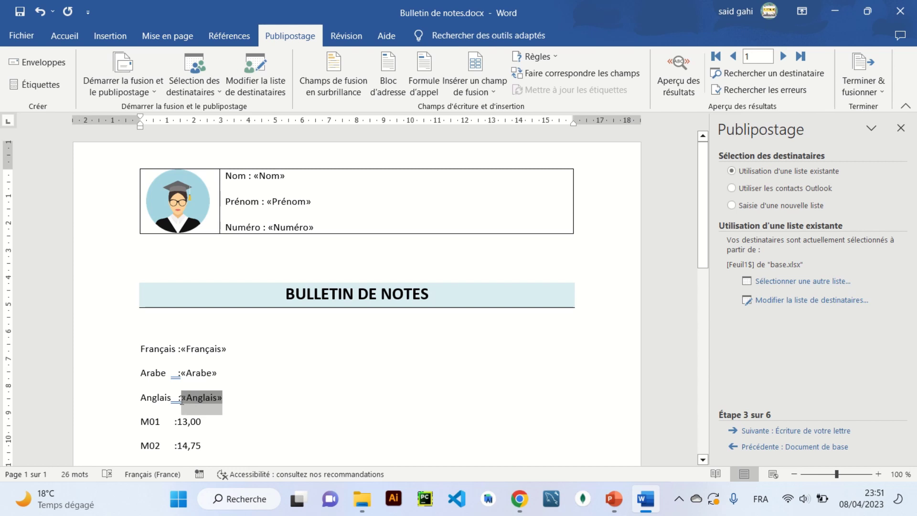
{"action": "left_click", "coordinate": [486, 93]}
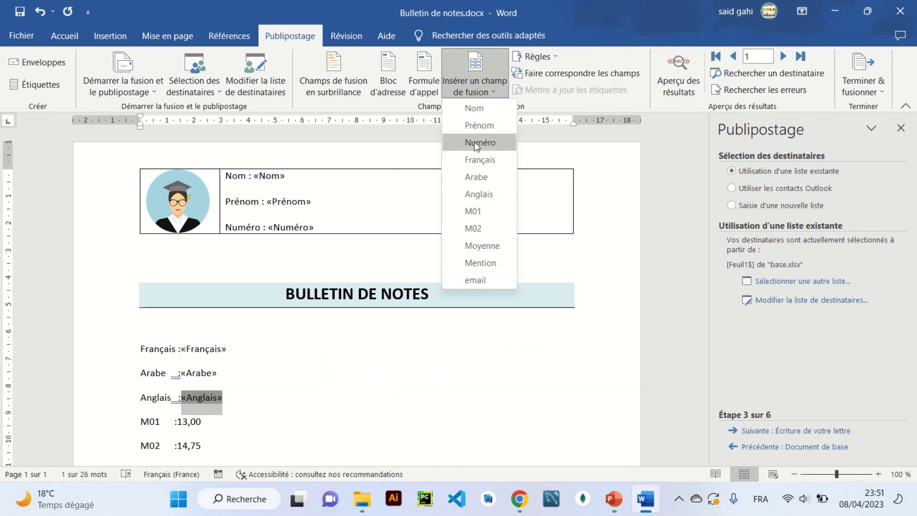
{"action": "left_click", "coordinate": [479, 193]}
{"action": "left_click_drag", "start_coordinate": [208, 418], "coordinate": [187, 420]}
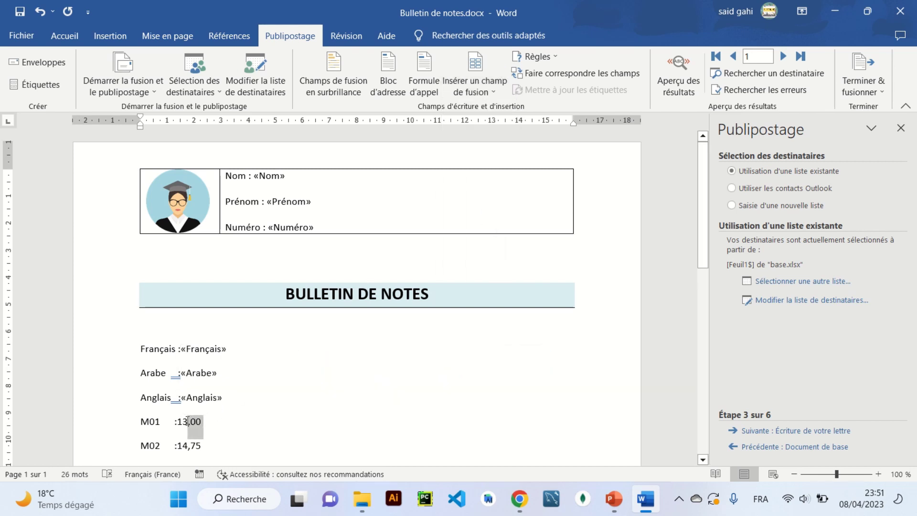
{"action": "left_click", "coordinate": [492, 94]}
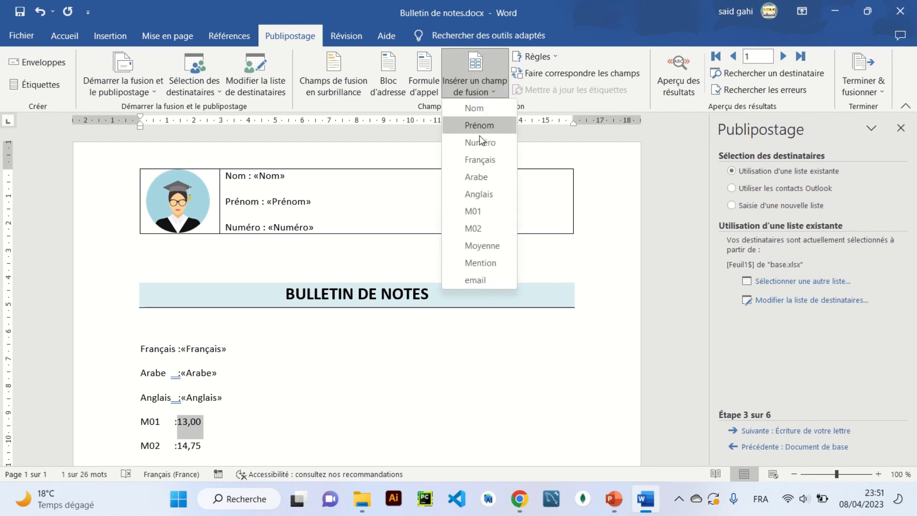
{"action": "left_click", "coordinate": [484, 209]}
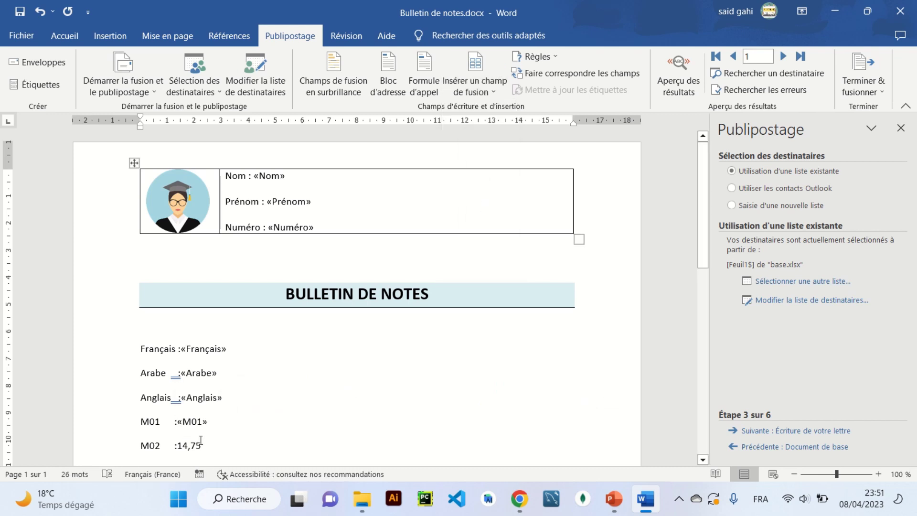
{"action": "left_click_drag", "start_coordinate": [203, 443], "coordinate": [178, 445]}
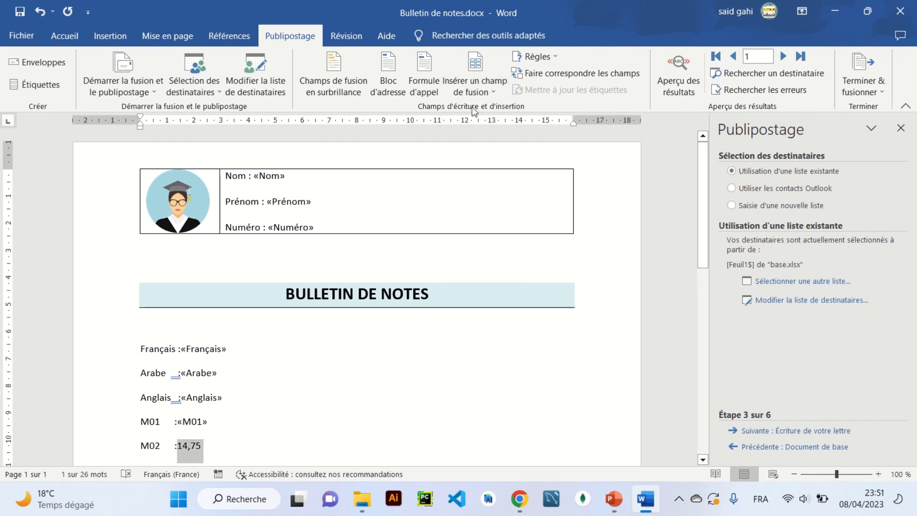
{"action": "left_click", "coordinate": [484, 95]}
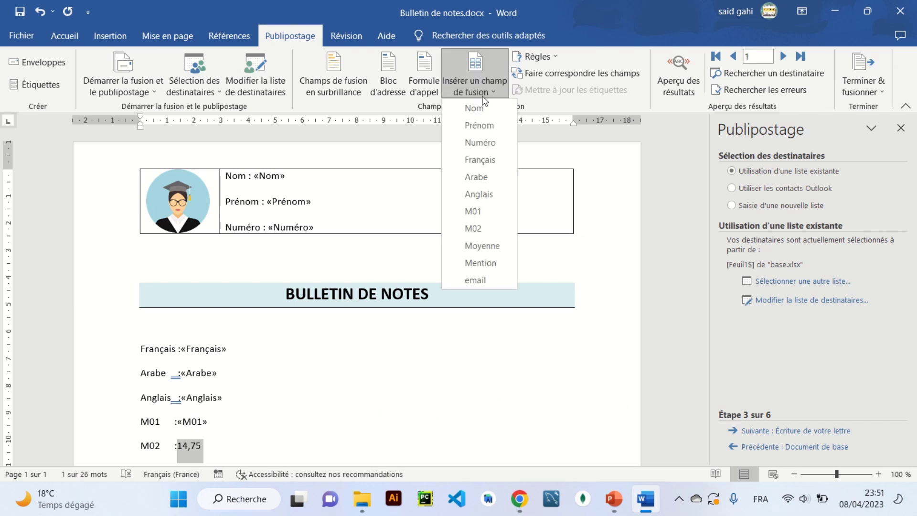
{"action": "left_click", "coordinate": [474, 228]}
Replace the 12.50 average and 'Admis' with the Moyenne and Mention merge fields.
{"action": "left_click_drag", "start_coordinate": [703, 234], "coordinate": [700, 314]}
{"action": "left_click_drag", "start_coordinate": [525, 256], "coordinate": [497, 257]}
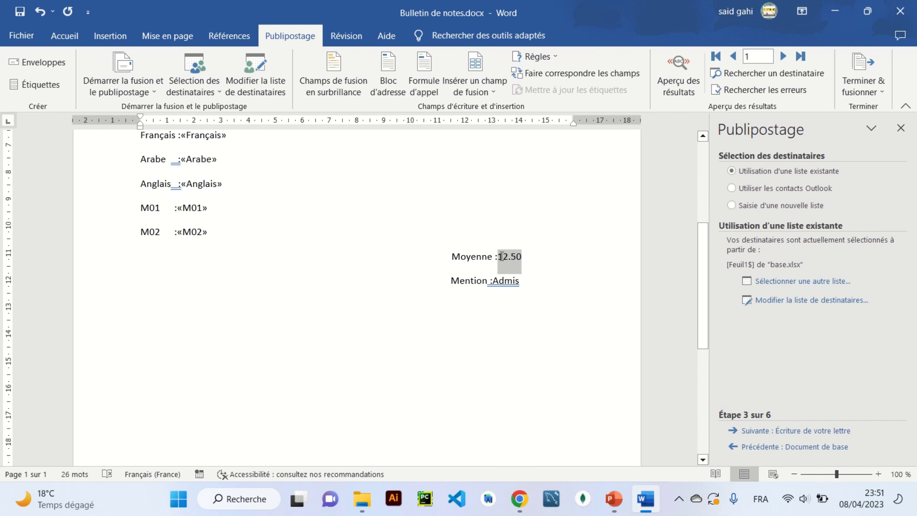
{"action": "left_click", "coordinate": [479, 87]}
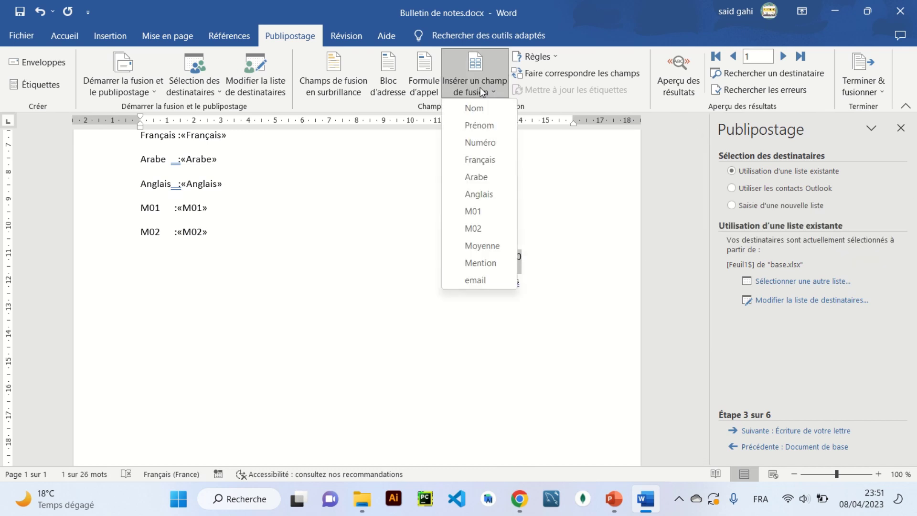
{"action": "left_click", "coordinate": [483, 248]}
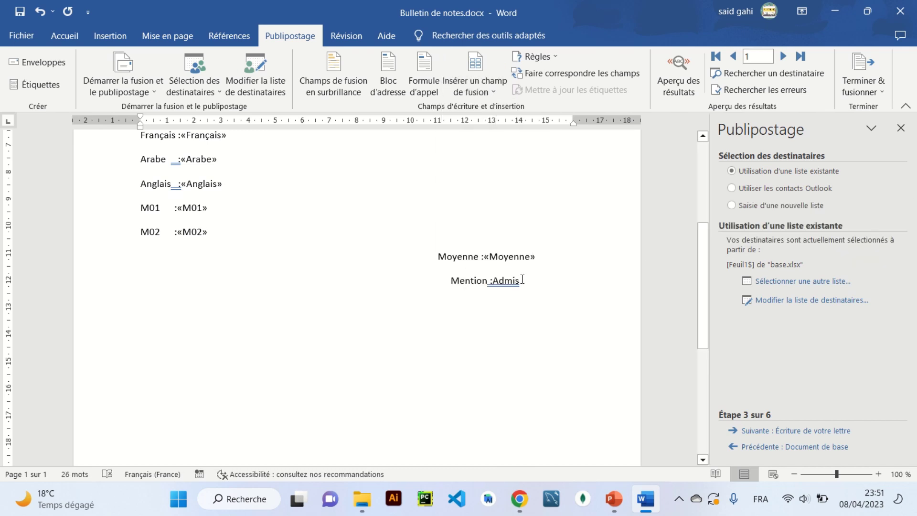
{"action": "left_click_drag", "start_coordinate": [522, 279], "coordinate": [493, 280]}
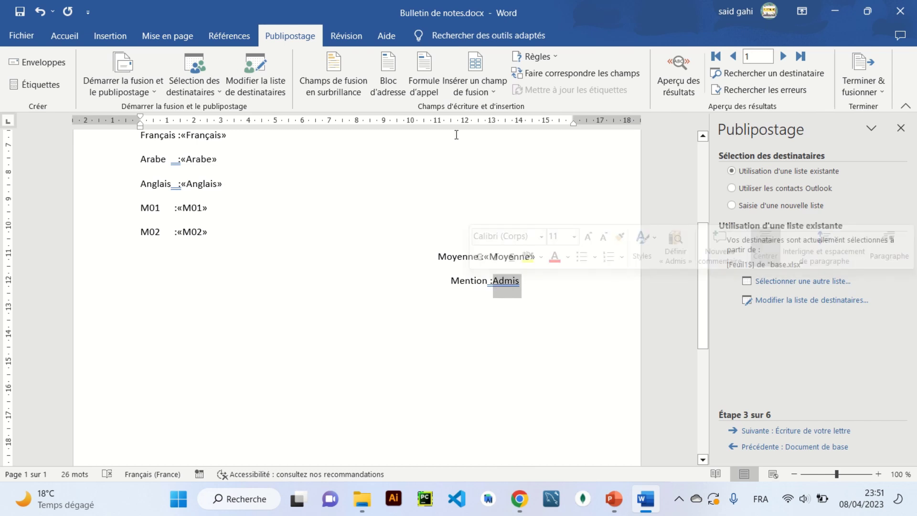
{"action": "left_click", "coordinate": [470, 87]}
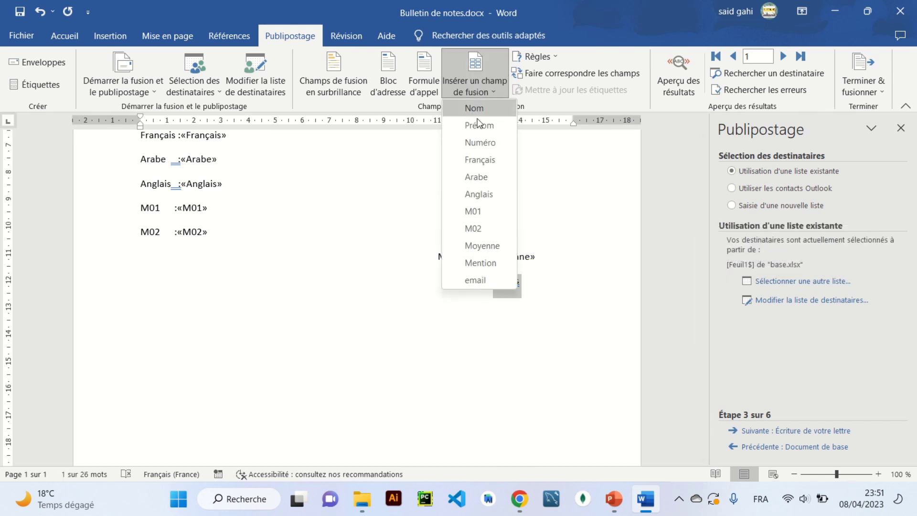
{"action": "left_click", "coordinate": [473, 263]}
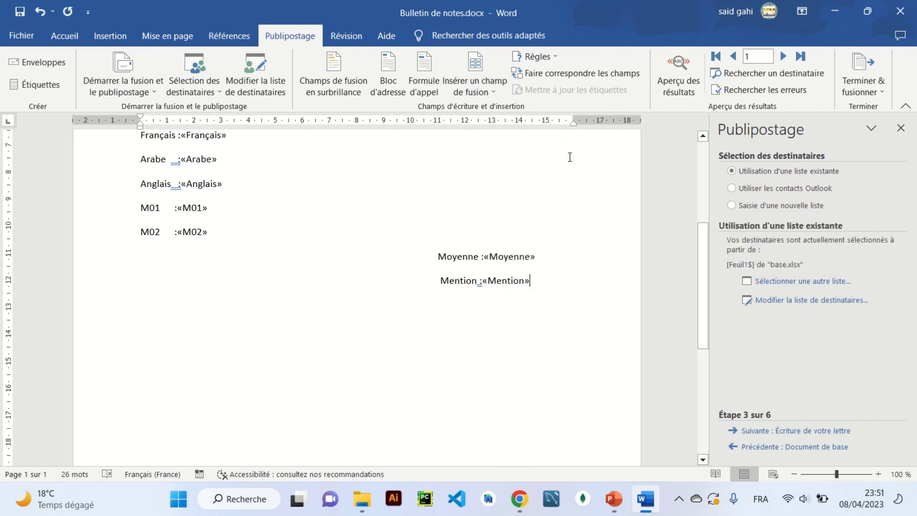
Preview the bulletin with real student data, stepping through the records up to recipient 13.
{"action": "left_click", "coordinate": [675, 70]}
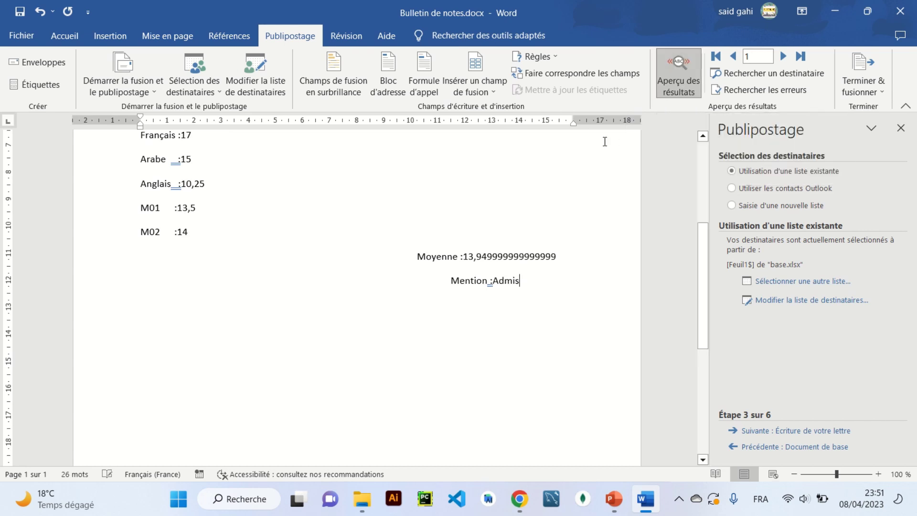
{"action": "left_click", "coordinate": [784, 56]}
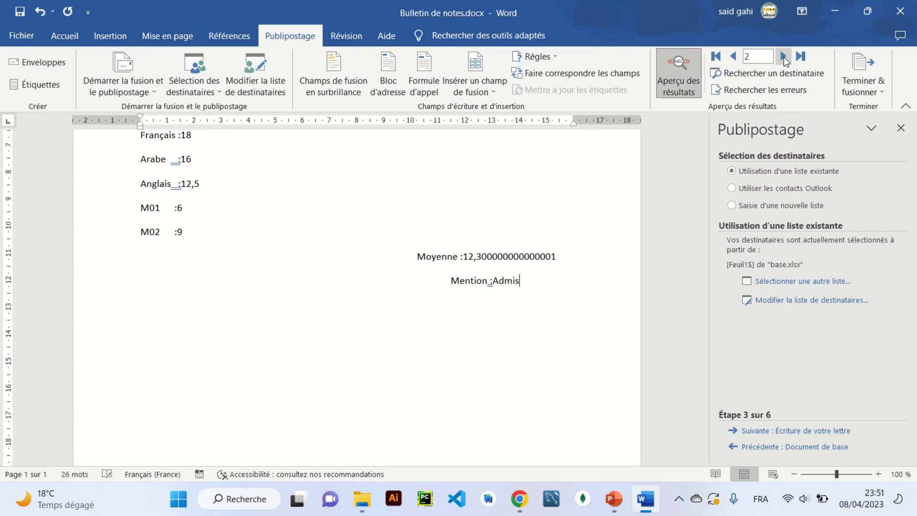
{"action": "left_click", "coordinate": [784, 56]}
{"action": "left_click", "coordinate": [784, 56]}
{"action": "left_click", "coordinate": [783, 56]}
{"action": "left_click", "coordinate": [783, 57]}
{"action": "left_click", "coordinate": [784, 57]}
{"action": "left_click", "coordinate": [784, 56]}
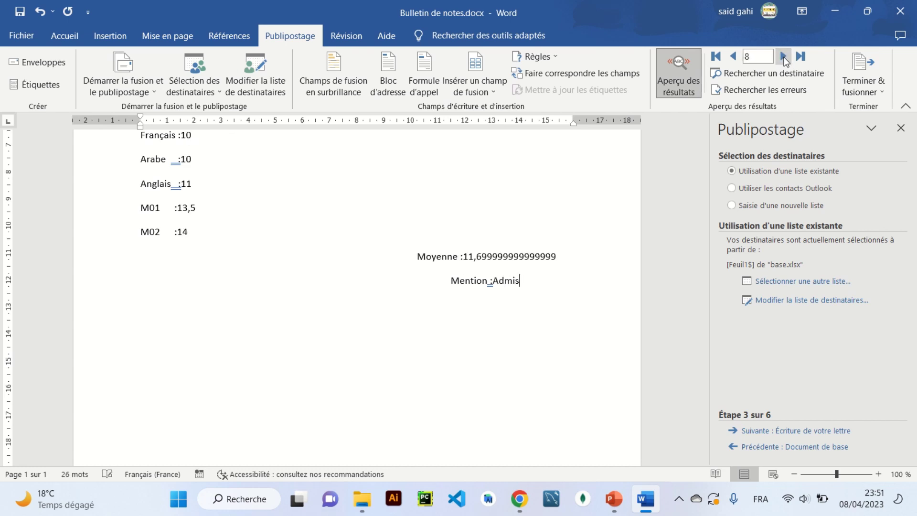
{"action": "left_click", "coordinate": [784, 57]}
{"action": "left_click", "coordinate": [783, 56]}
{"action": "left_click", "coordinate": [783, 56]}
{"action": "left_click", "coordinate": [783, 57]}
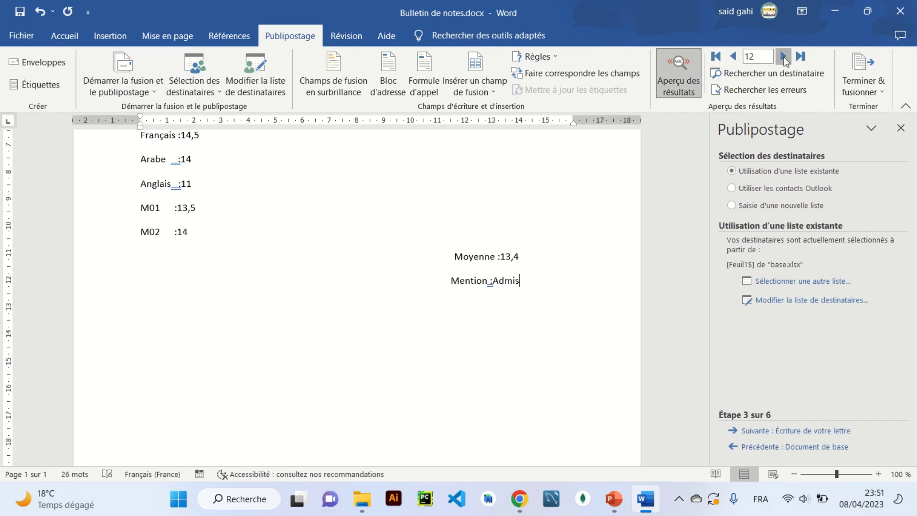
{"action": "left_click", "coordinate": [783, 56]}
{"action": "left_click", "coordinate": [870, 88]}
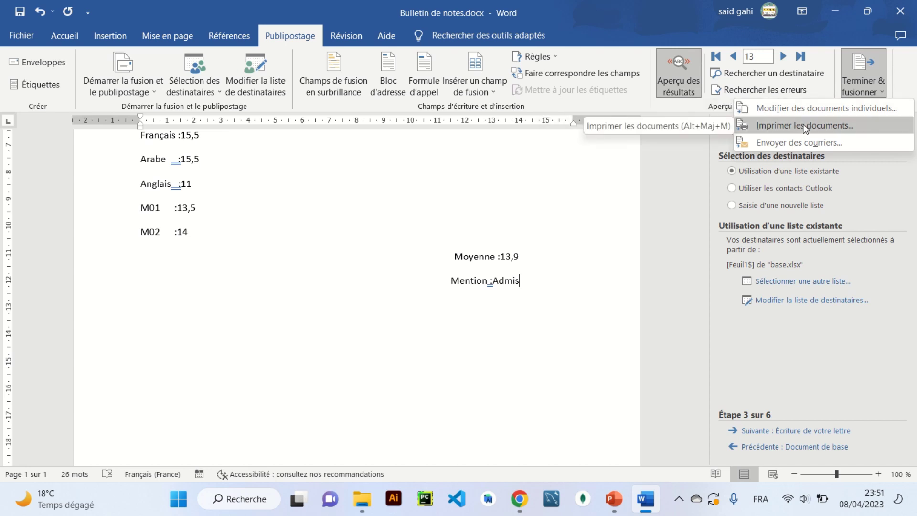
Merge all records into a new Lettres1 document, scroll through the report cards, and close it.
{"action": "left_click", "coordinate": [807, 109]}
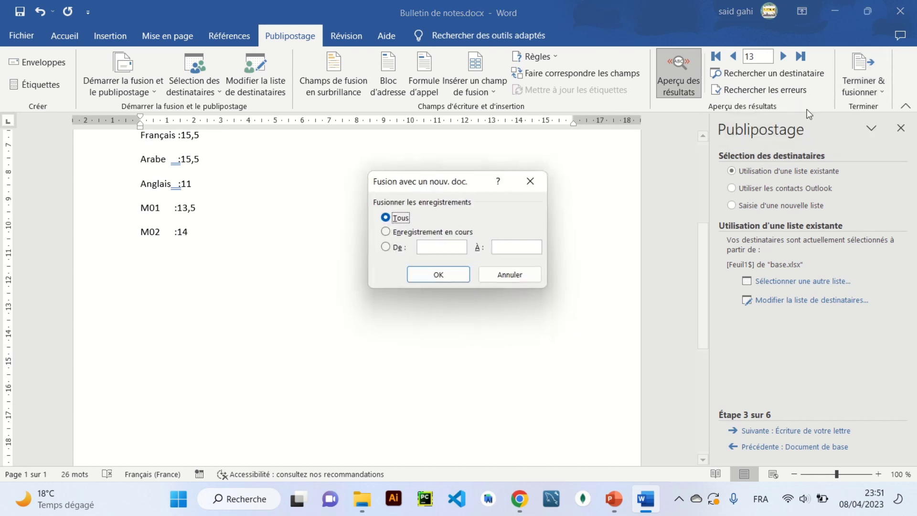
{"action": "left_click", "coordinate": [444, 275]}
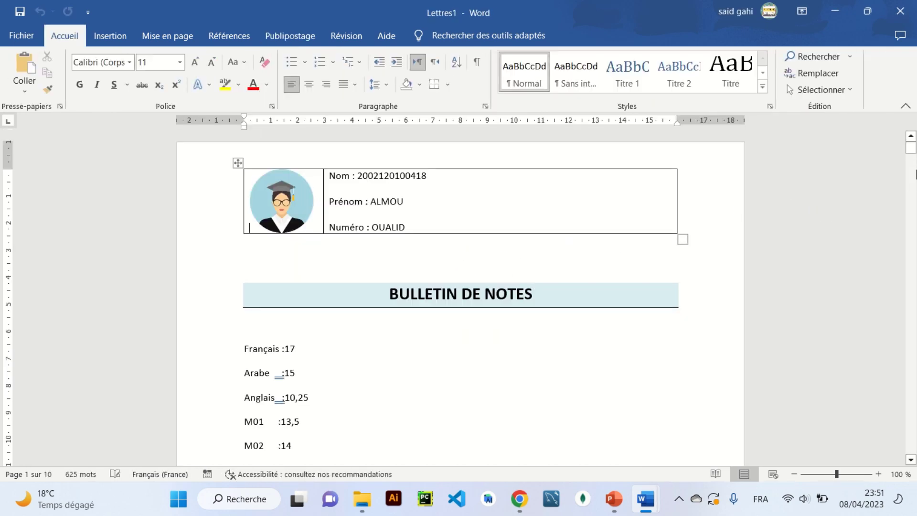
{"action": "mouse_move", "coordinate": [911, 148]}
{"action": "left_mouse_down"}
{"action": "mouse_move", "coordinate": [913, 323]}
{"action": "mouse_move", "coordinate": [914, 186]}
{"action": "left_mouse_up"}
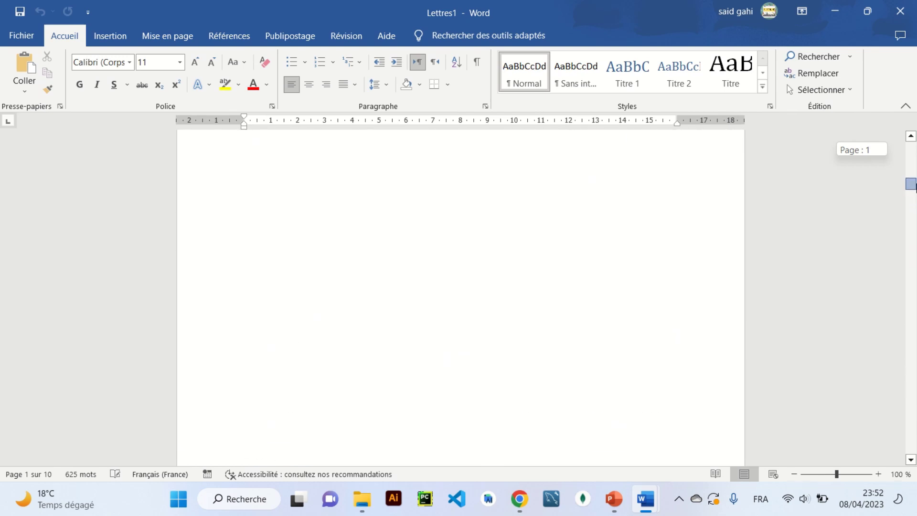
{"action": "left_click", "coordinate": [901, 19]}
Discard Lettres1 unsaved, then send the merged records to print with Imprimer les documents.
{"action": "left_click", "coordinate": [508, 325]}
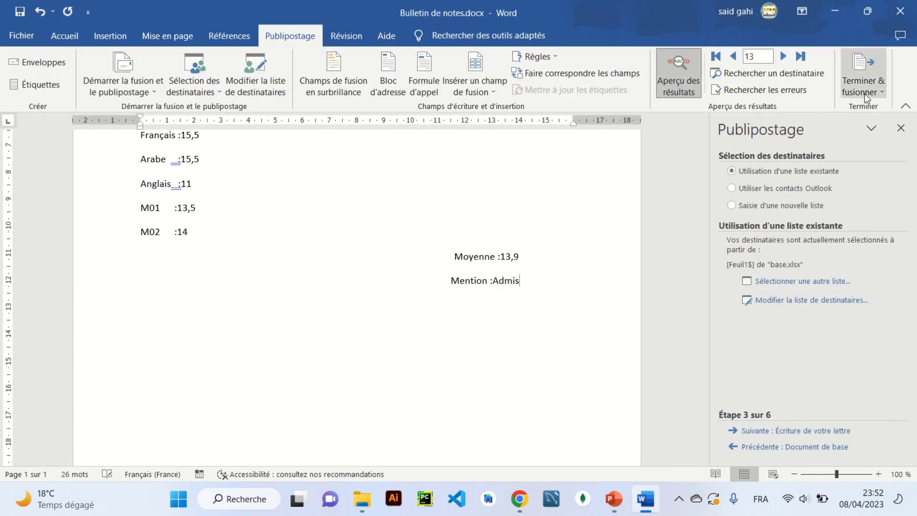
{"action": "left_click", "coordinate": [864, 93]}
{"action": "left_click", "coordinate": [815, 128]}
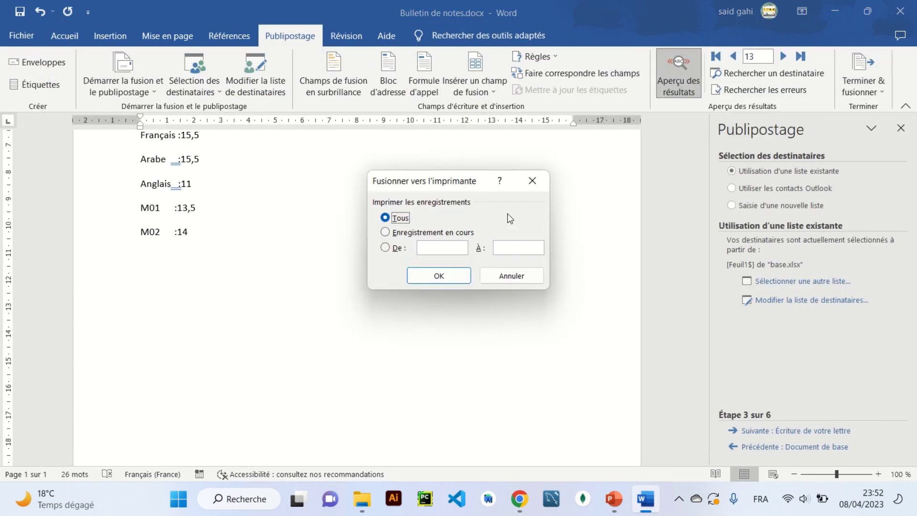
{"action": "left_click", "coordinate": [412, 234]}
{"action": "left_click", "coordinate": [446, 276]}
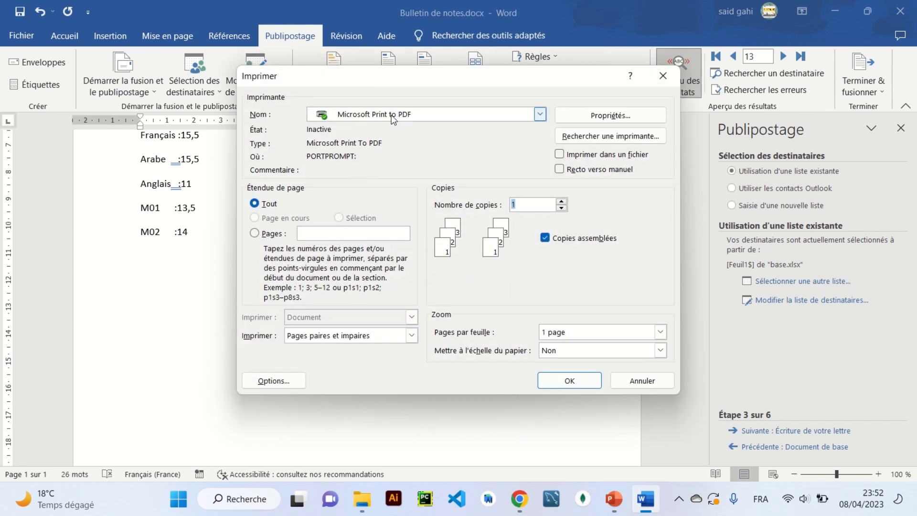
Print to Microsoft Print to PDF, saving the output as Bulletin in TP Word.
{"action": "left_click", "coordinate": [391, 118]}
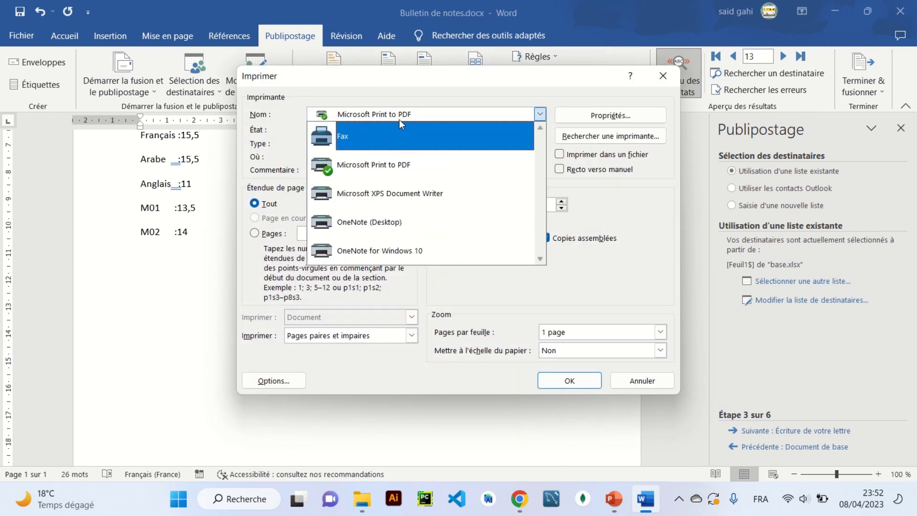
{"action": "left_click", "coordinate": [401, 117]}
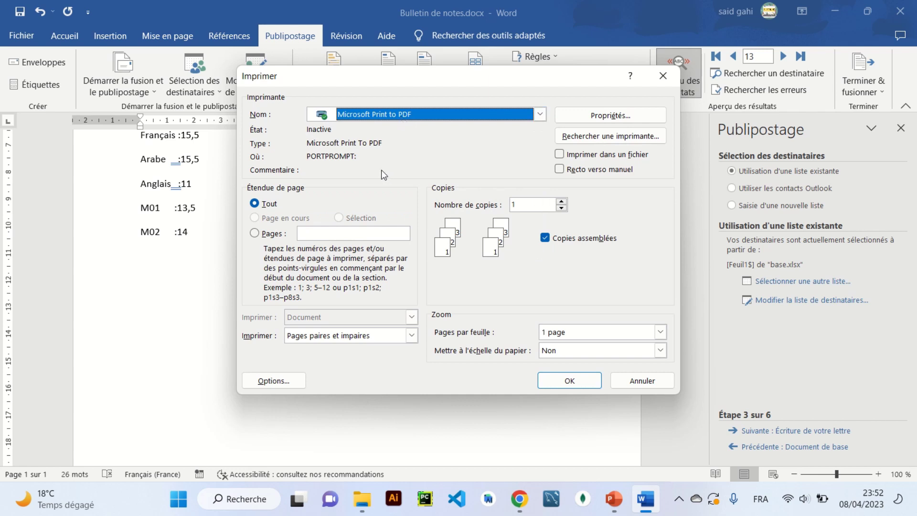
{"action": "left_click", "coordinate": [566, 381]}
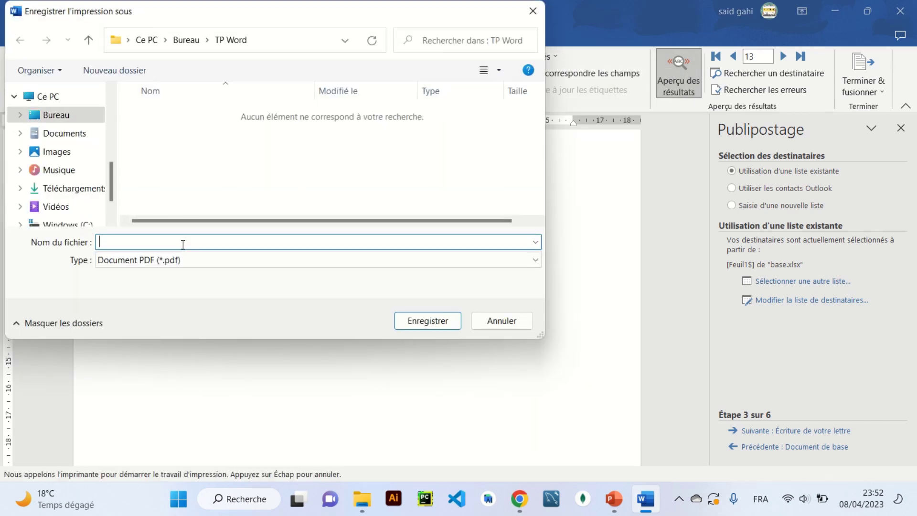
{"action": "type", "text": "Bulletin"}
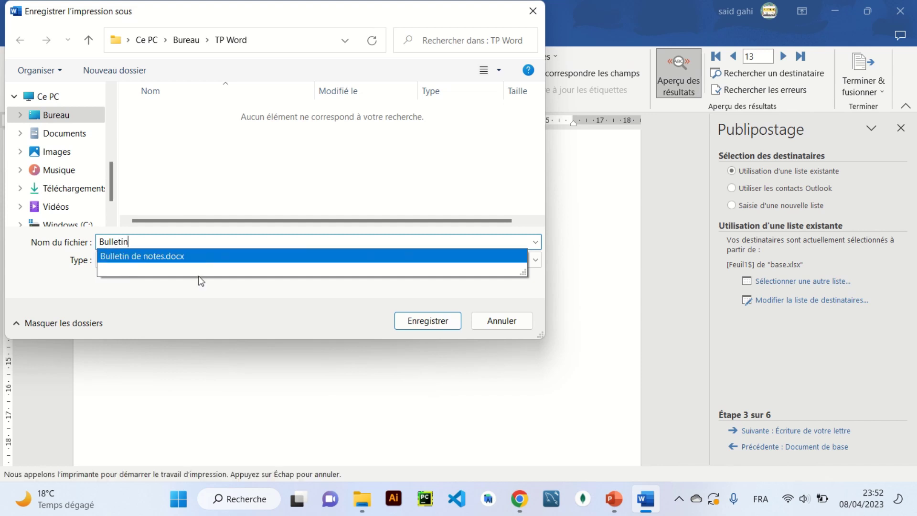
{"action": "left_click", "coordinate": [203, 296]}
{"action": "left_click", "coordinate": [422, 320]}
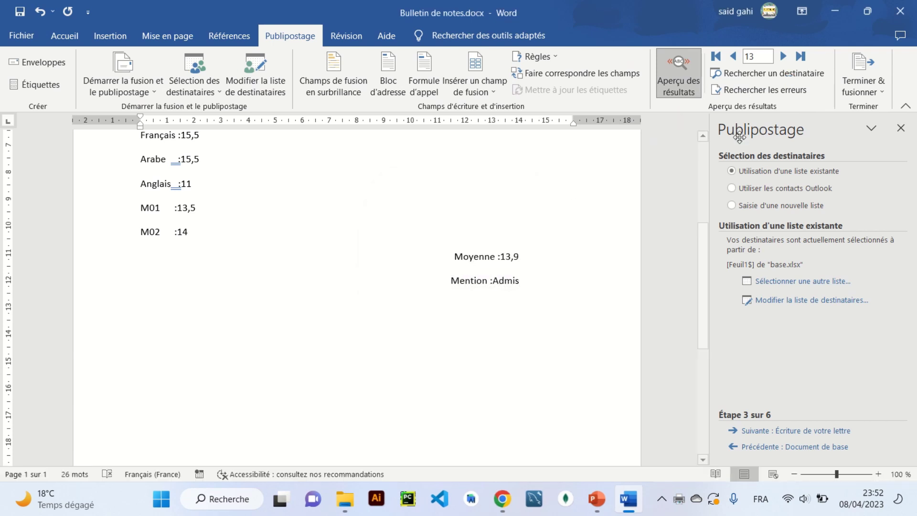
{"action": "left_click", "coordinate": [878, 91]}
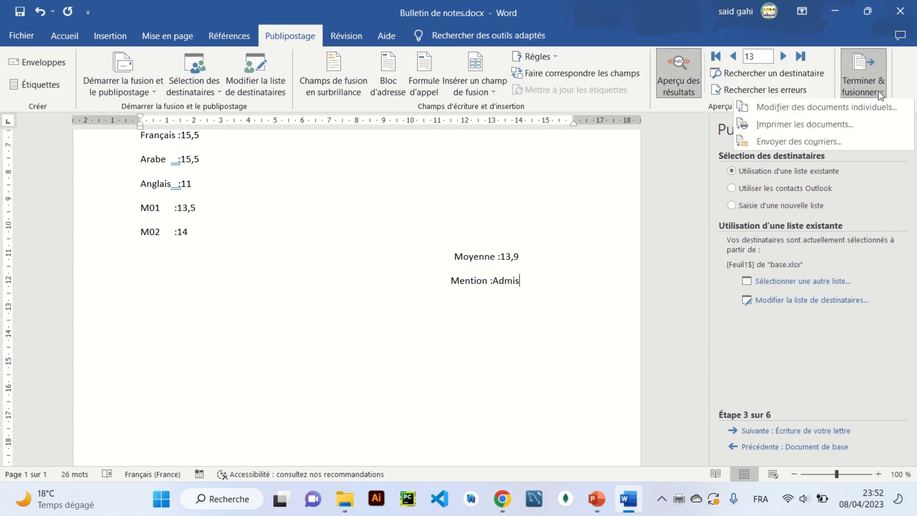
{"action": "left_click", "coordinate": [790, 142]}
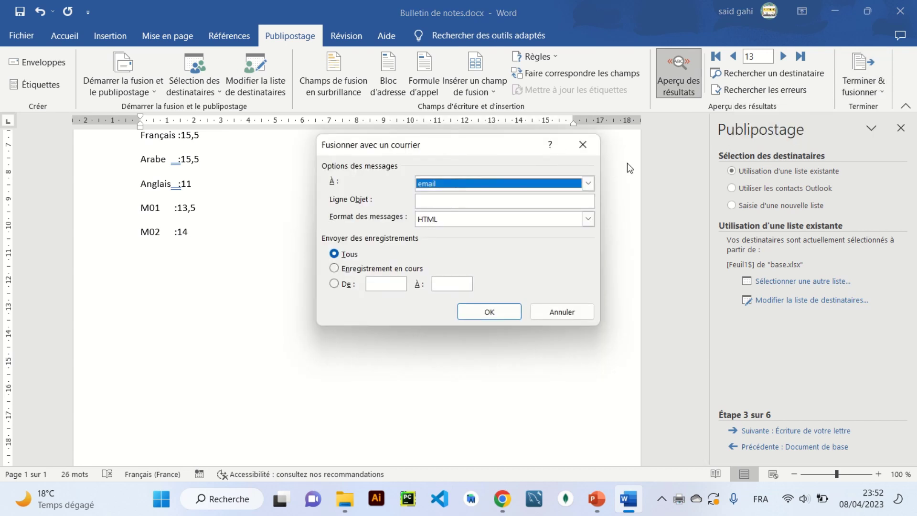
{"action": "left_click", "coordinate": [555, 184]}
{"action": "left_click", "coordinate": [447, 264]}
{"action": "left_click", "coordinate": [475, 204]}
{"action": "type", "text": "Bulletin"}
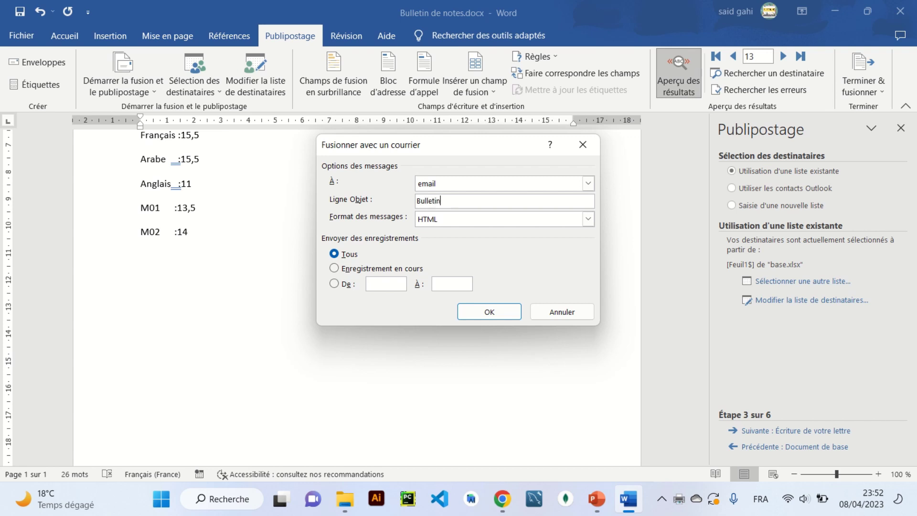
{"action": "type", "text": "de no"}
{"action": "type", "text": "tes"}
{"action": "left_click", "coordinate": [588, 218]}
{"action": "left_click", "coordinate": [449, 231]}
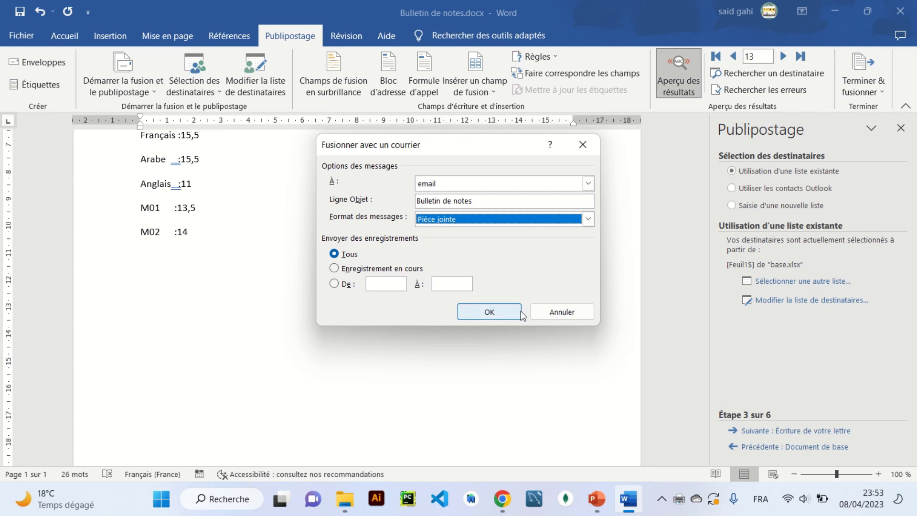
{"action": "left_click", "coordinate": [560, 314]}
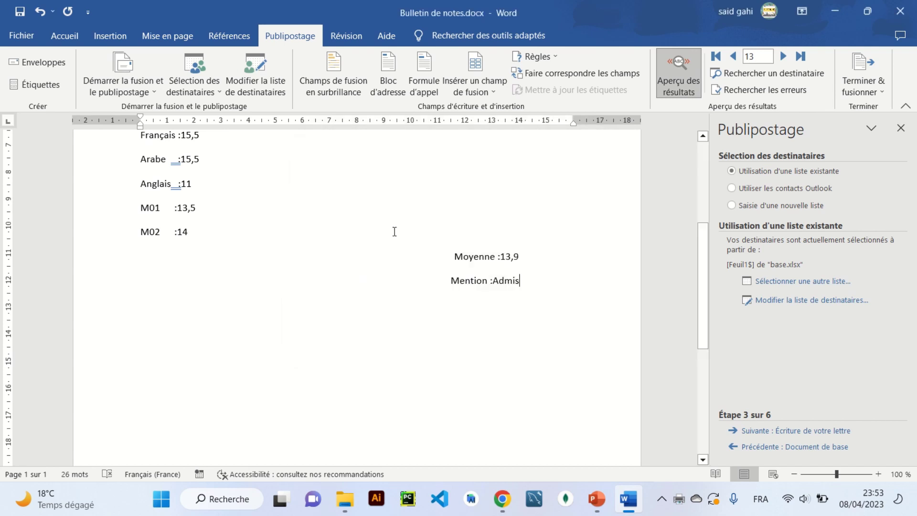
{"action": "left_click", "coordinate": [31, 36]}
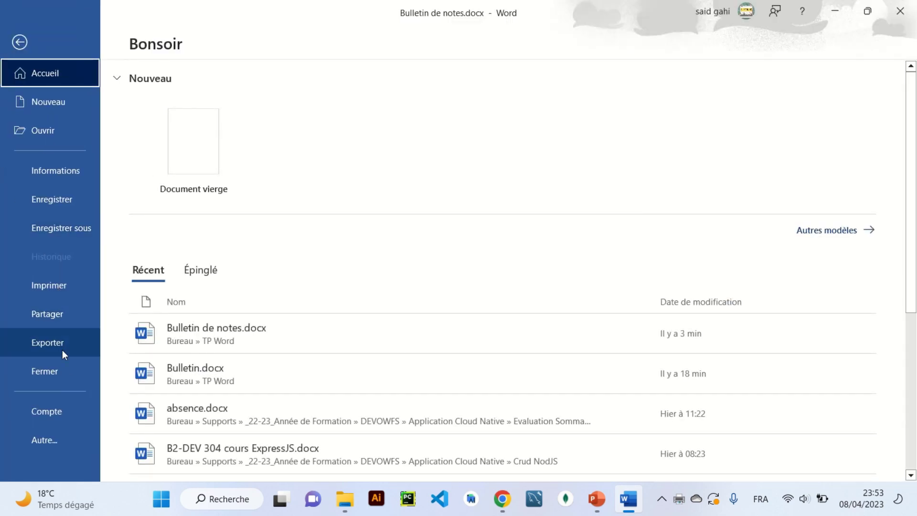
{"action": "left_click", "coordinate": [62, 412]}
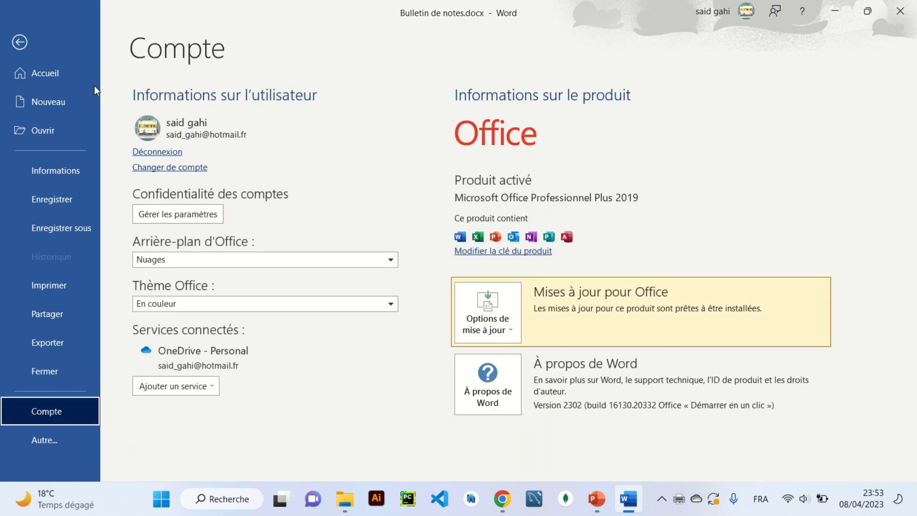
{"action": "left_click", "coordinate": [21, 41]}
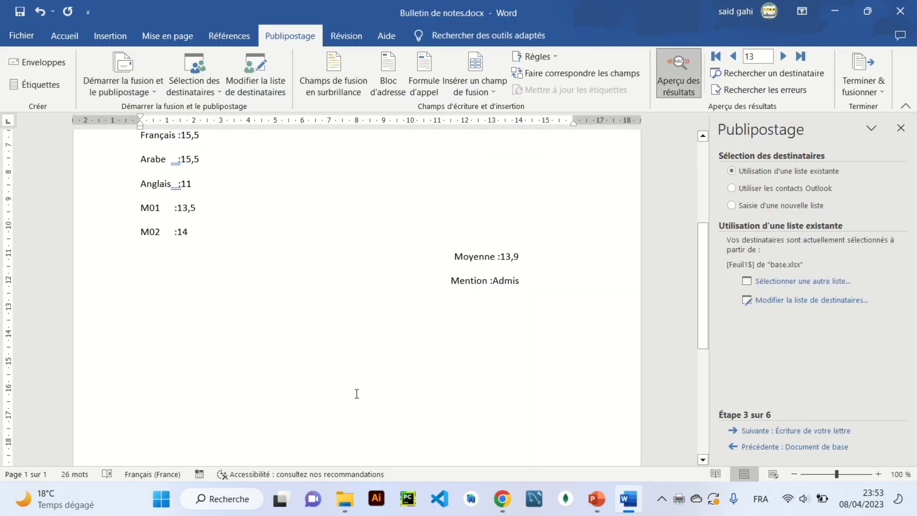
Open Bulletin.pdf from the TP Word folder, check its 24 pages of report cards, then close it.
{"action": "left_click", "coordinate": [351, 496]}
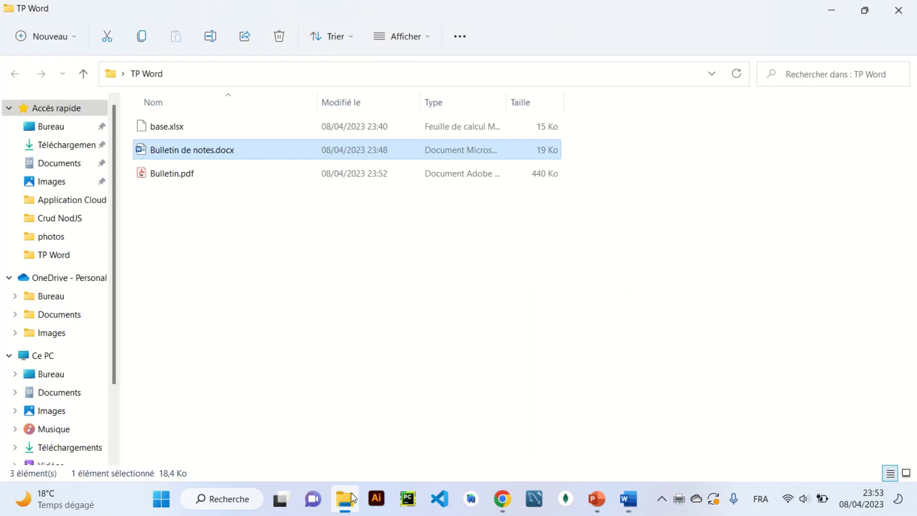
{"action": "left_click", "coordinate": [197, 176]}
{"action": "double_click", "coordinate": [200, 175]}
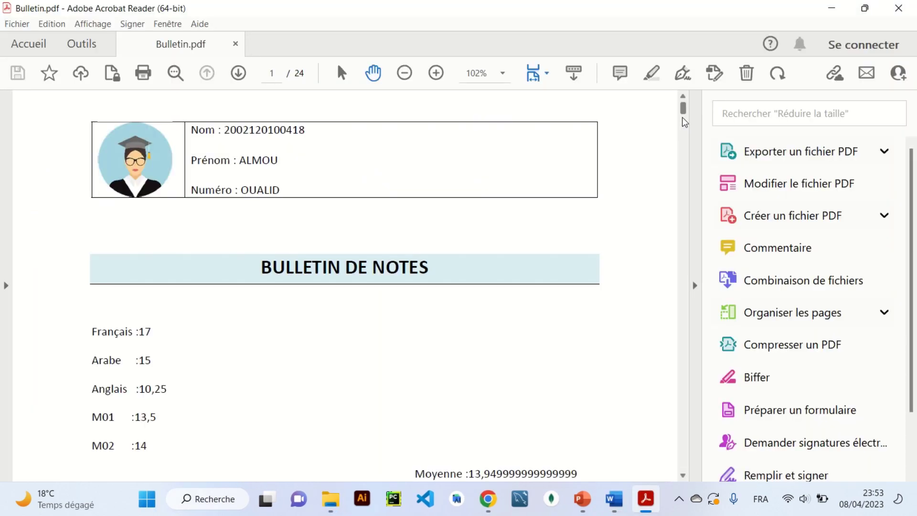
{"action": "mouse_move", "coordinate": [683, 114]}
{"action": "left_mouse_down"}
{"action": "mouse_move", "coordinate": [684, 162]}
{"action": "mouse_move", "coordinate": [684, 114]}
{"action": "left_mouse_up"}
{"action": "left_click", "coordinate": [909, 10]}
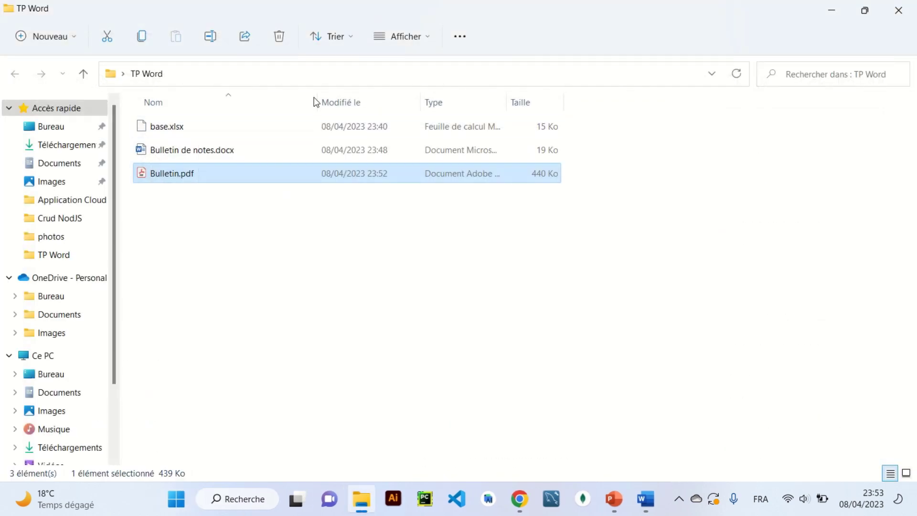